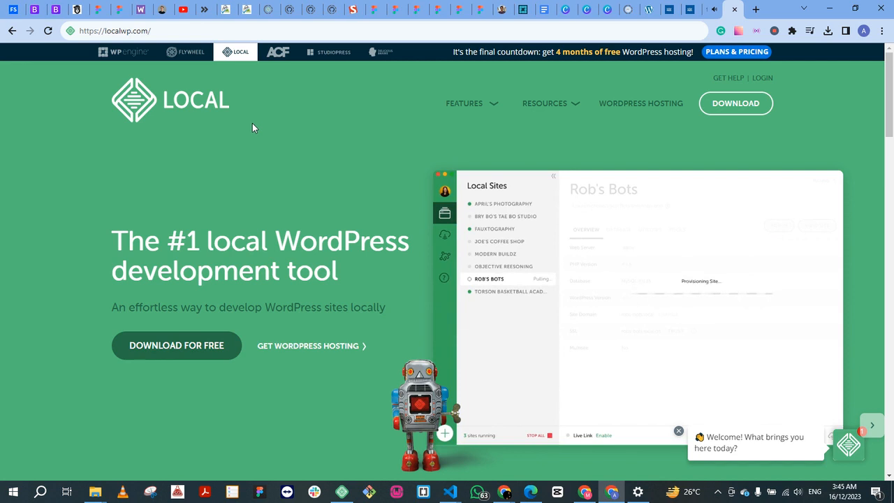
# Step: Examine the Local home page at localwp.com, including its web address and the WordPress tool it offers
pyautogui.click(159, 31)
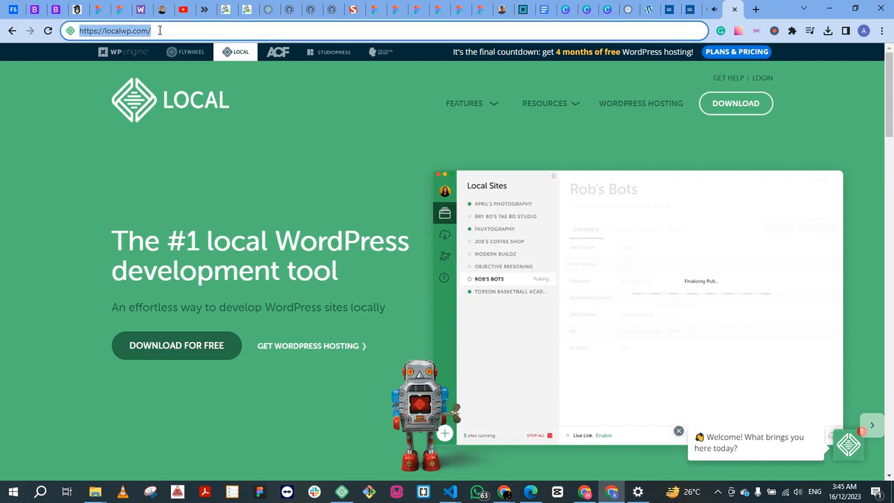
pyautogui.click(159, 31)
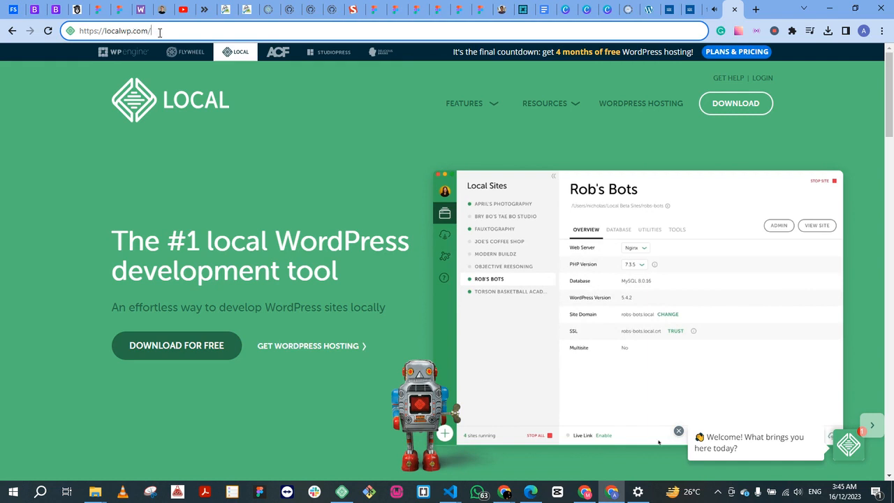
pyautogui.hotkey('ctrl', '+')
pyautogui.hotkey('ctrl', '+')
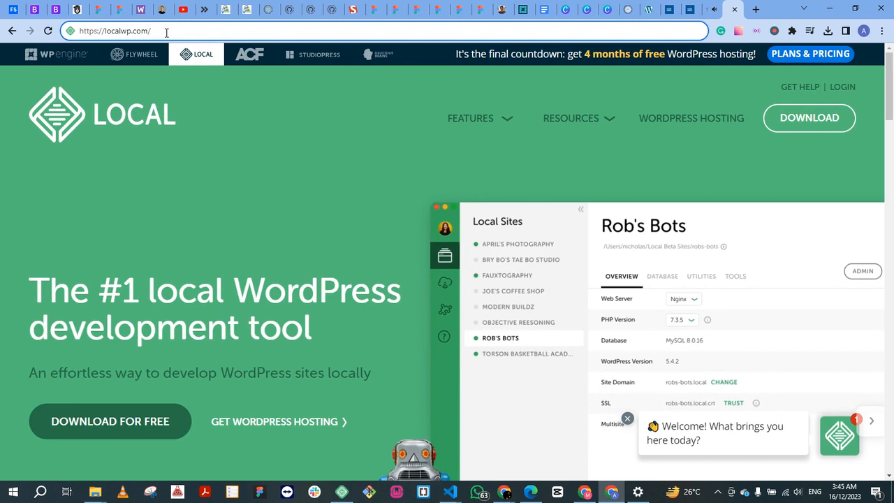
pyautogui.hotkey('ctrl', '-')
pyautogui.hotkey('ctrl', '-')
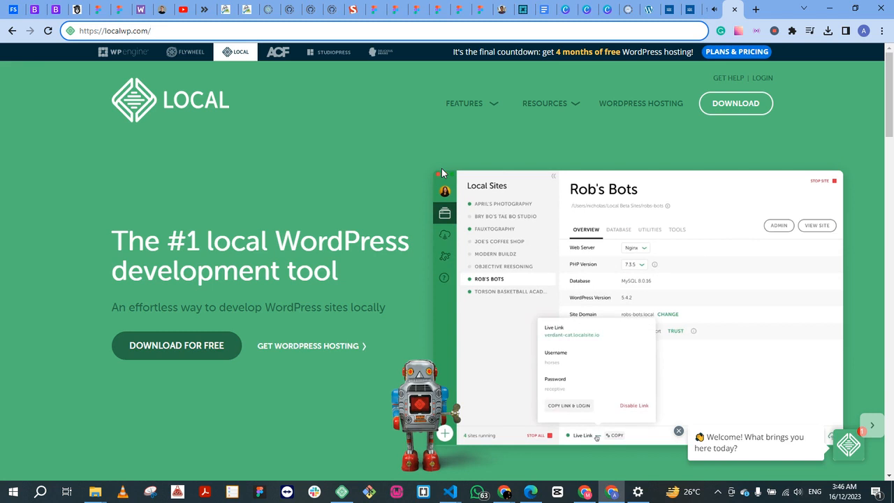
pyautogui.scroll(-2, 395, 162)
pyautogui.scroll(2, 395, 162)
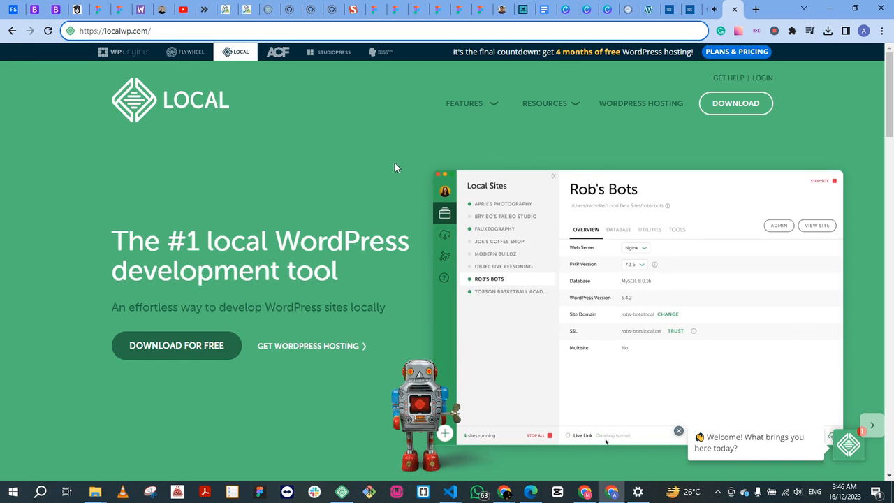
# Step: Switch to the Local app, collapse the MINE site group and check the account options
pyautogui.click(341, 492)
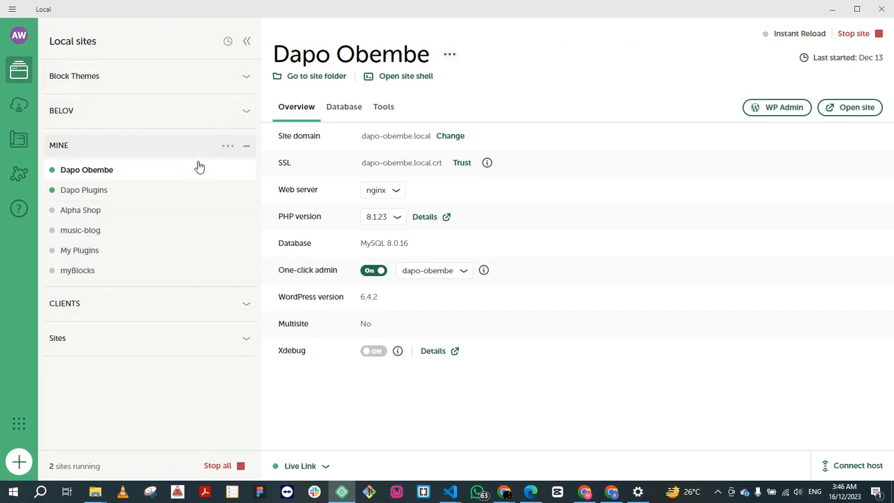
pyautogui.click(248, 148)
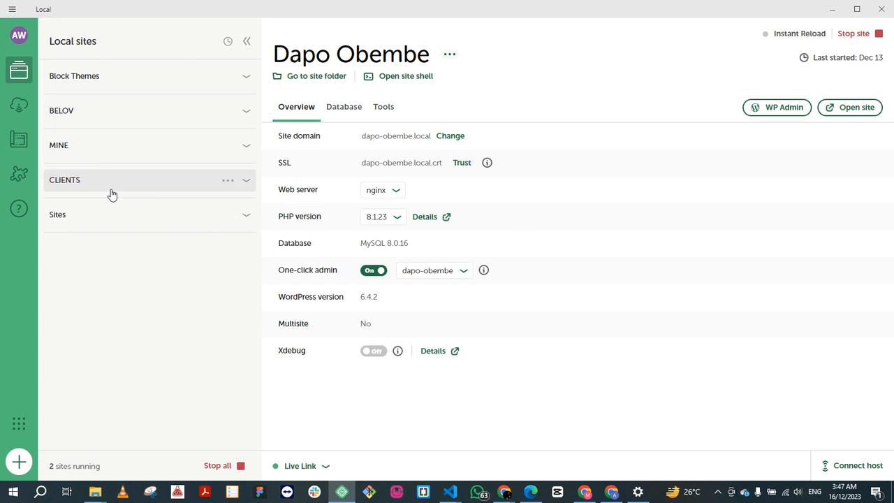
pyautogui.click(21, 38)
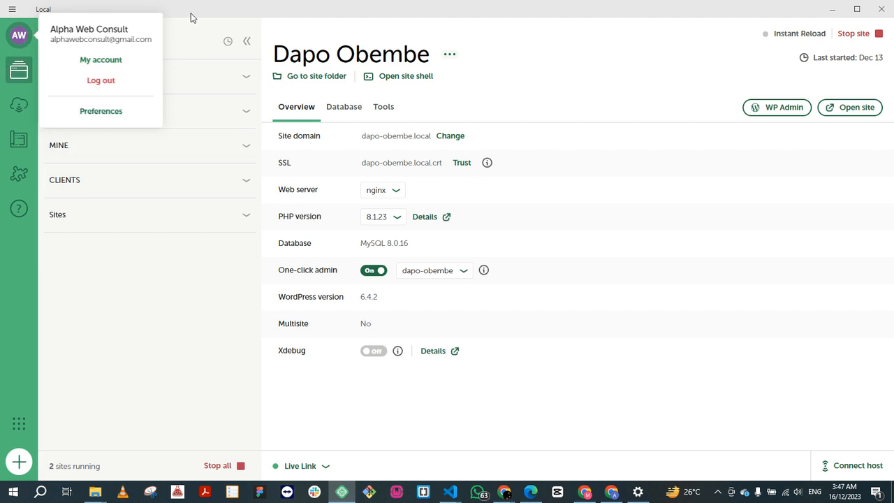
pyautogui.click(22, 45)
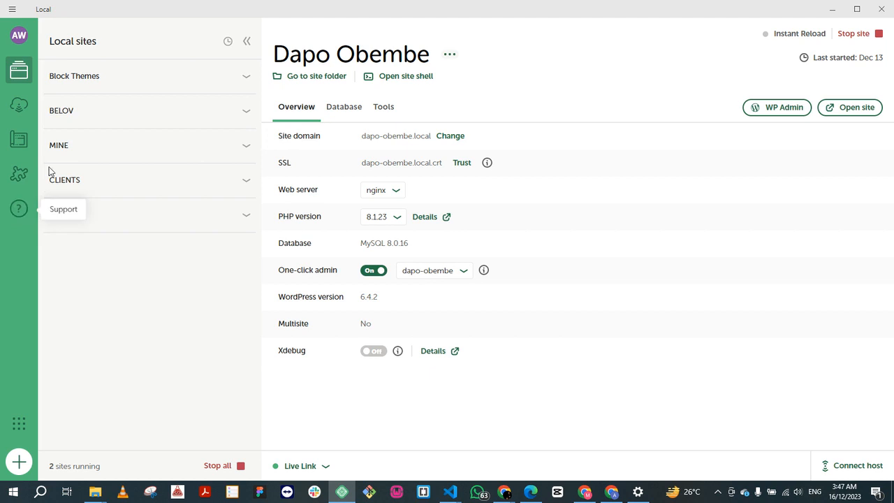
# Step: Look through the Block Themes, MINE and CLIENTS site groups, leaving MINE expanded
pyautogui.click(248, 78)
pyautogui.click(248, 78)
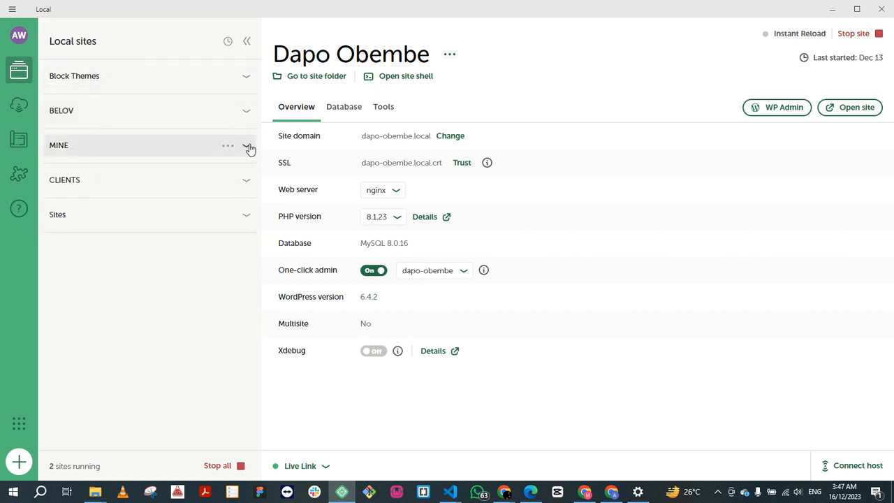
pyautogui.click(248, 146)
pyautogui.click(248, 147)
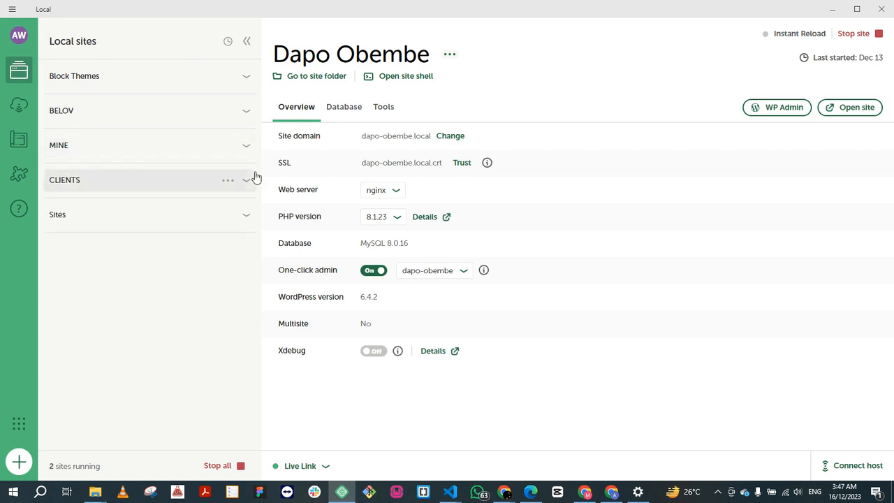
pyautogui.click(248, 181)
pyautogui.click(248, 181)
pyautogui.click(246, 147)
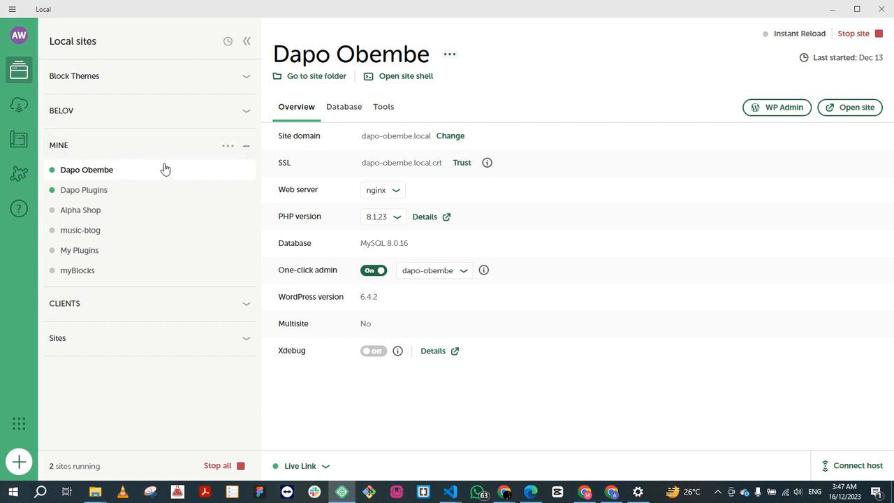
# Step: Open the selected running site in the browser, look over its front page and close it
pyautogui.click(856, 108)
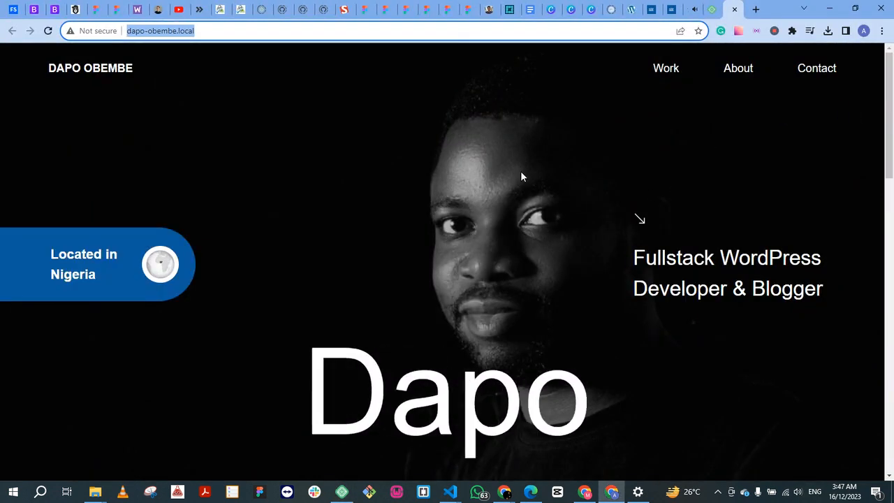
pyautogui.scroll(-2, 662, 327)
pyautogui.scroll(2, 662, 326)
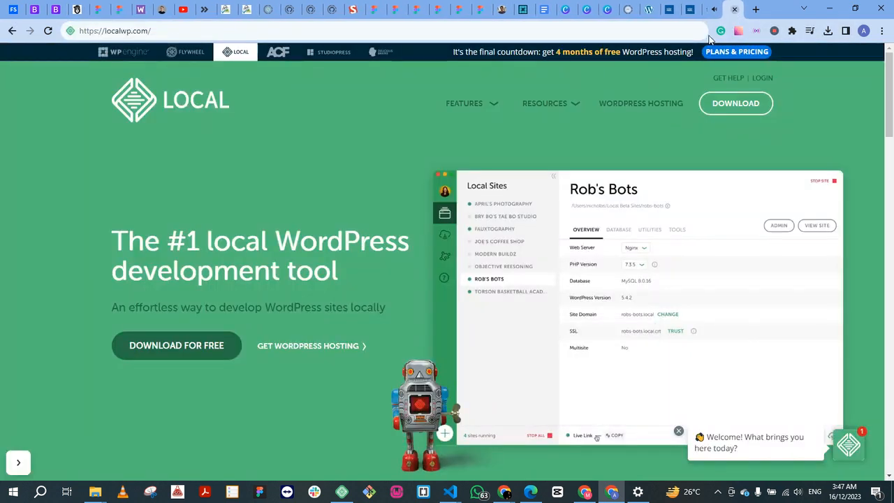
pyautogui.click(715, 7)
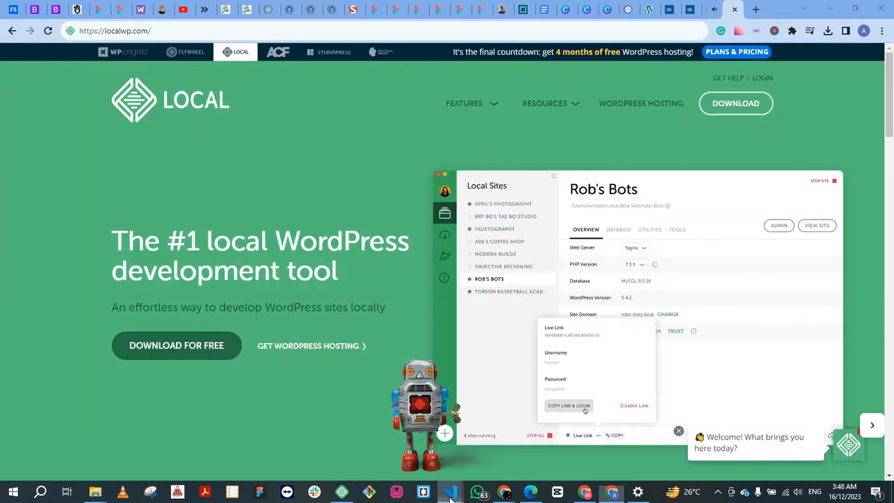
# Step: Return to Local, open the selected site's WordPress admin dashboard and dismiss its welcome panel
pyautogui.click(342, 492)
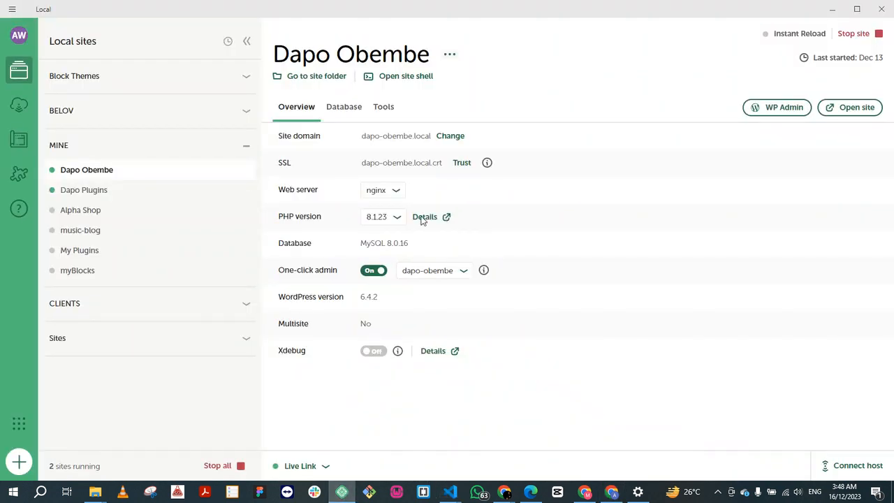
pyautogui.click(782, 113)
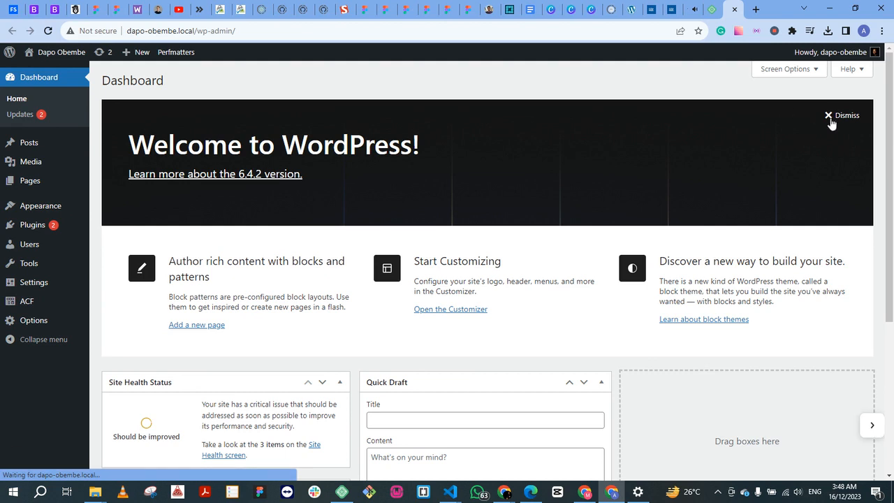
pyautogui.click(842, 116)
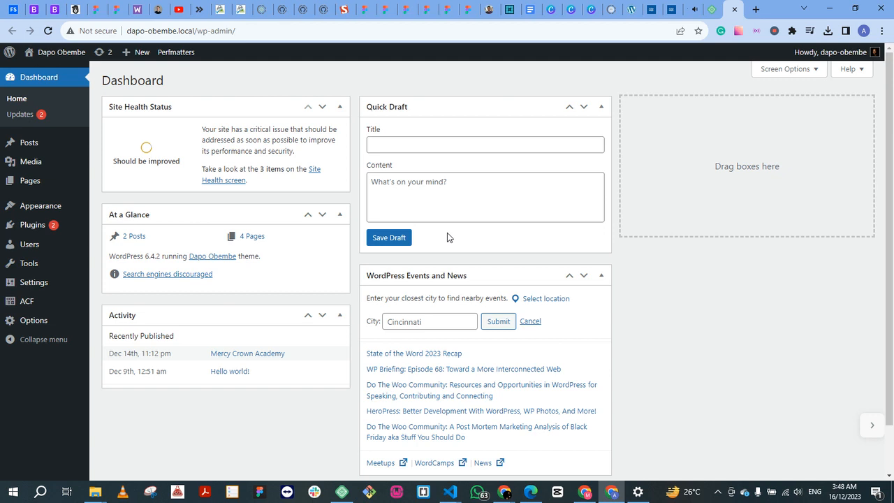
# Step: Switch to Local and start creating a new site named Learning LocalWP
pyautogui.click(341, 492)
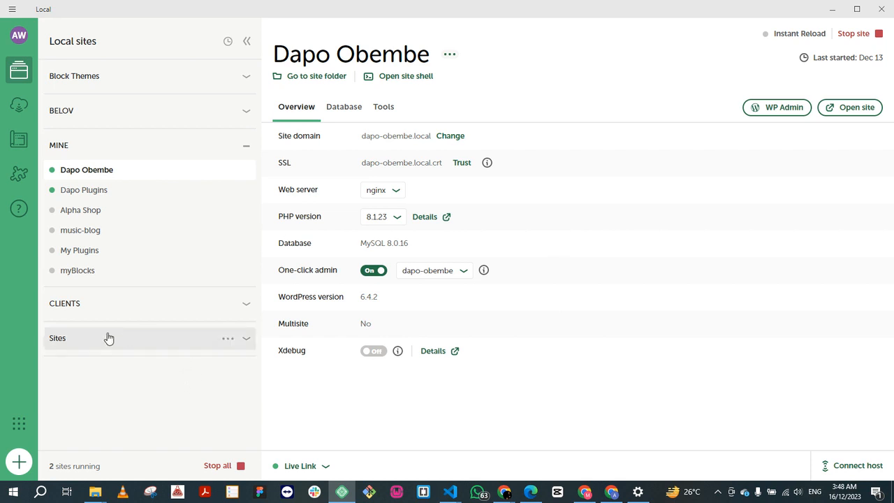
pyautogui.click(20, 462)
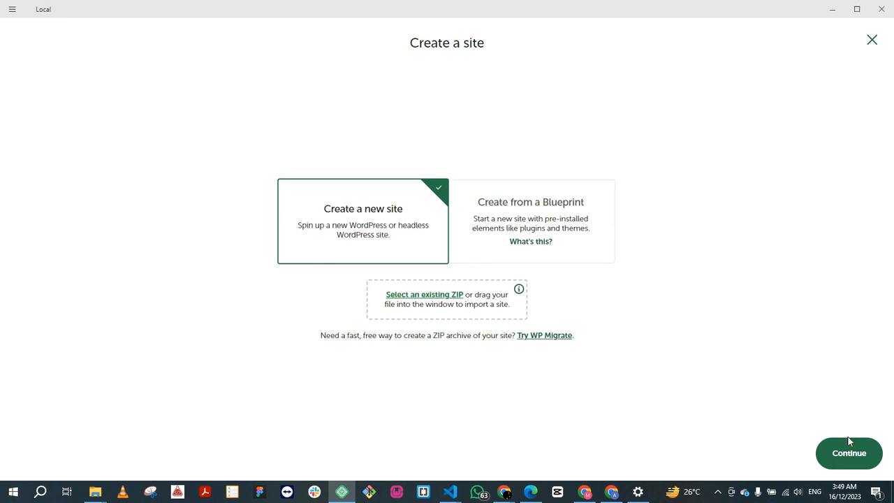
pyautogui.click(851, 457)
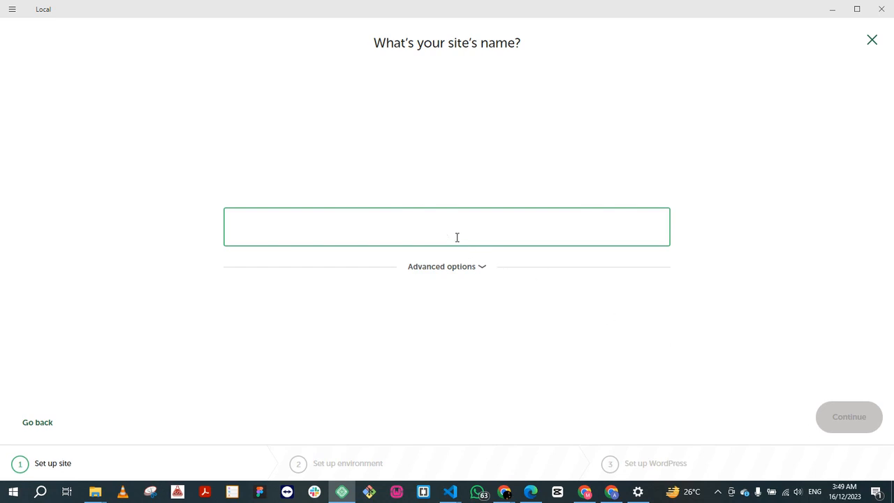
pyautogui.write('Learni')
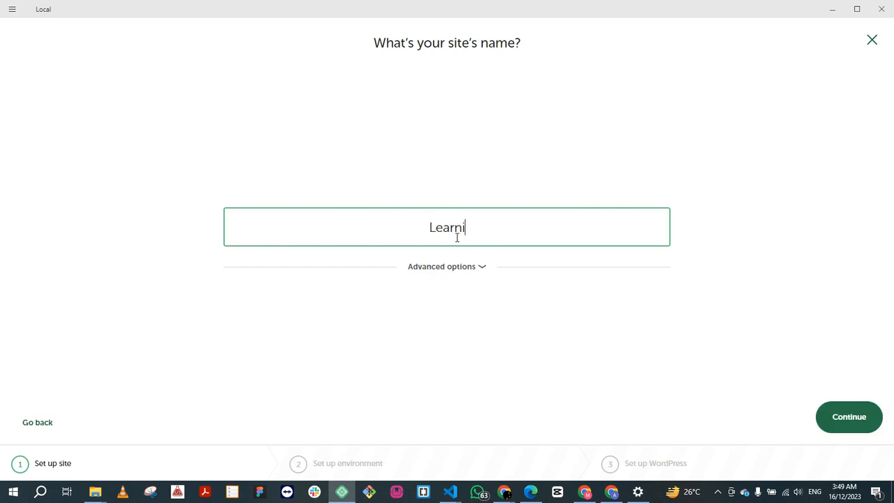
pyautogui.write('ng Local')
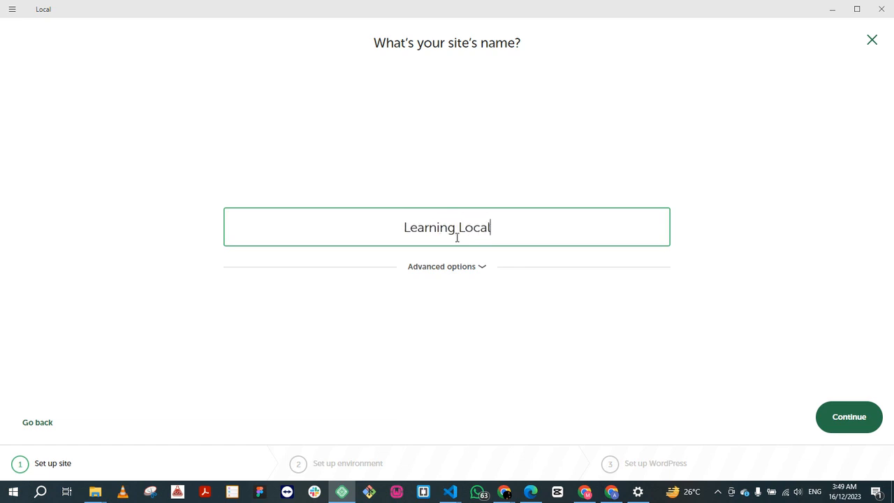
pyautogui.write('WP')
# Step: Check the site's advanced domain and path options and accept the Preferred environment
pyautogui.click(479, 266)
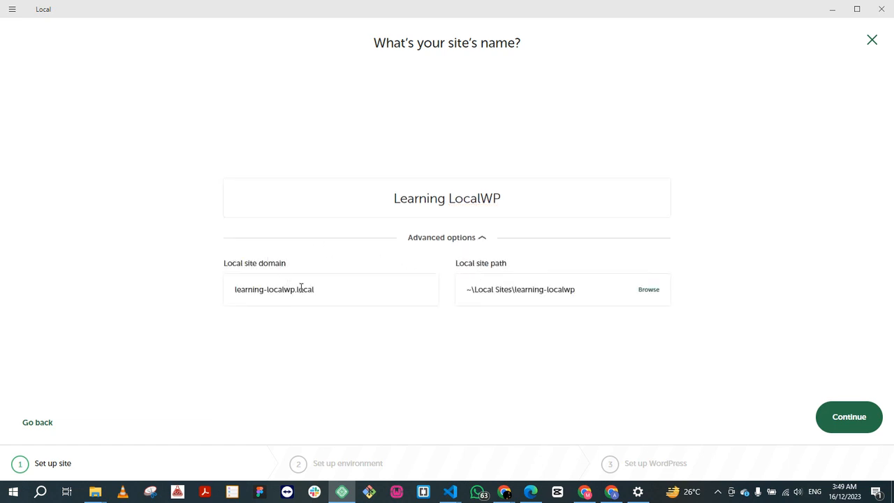
pyautogui.click(477, 240)
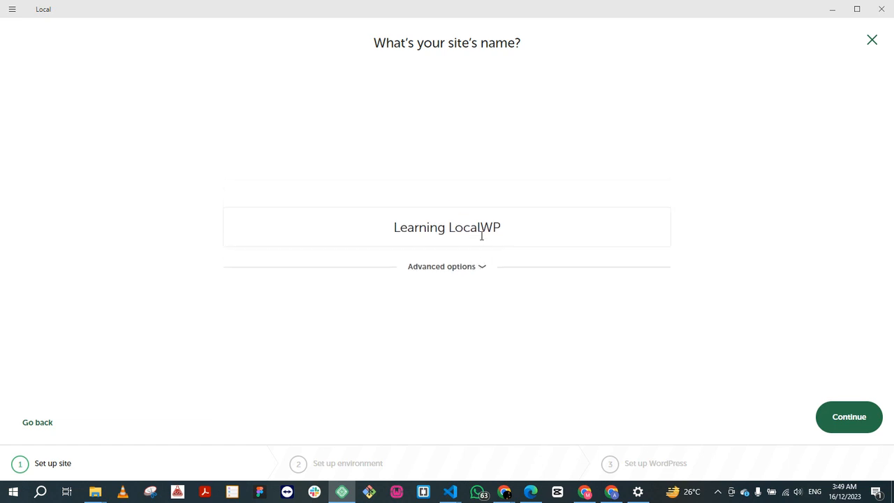
pyautogui.click(845, 419)
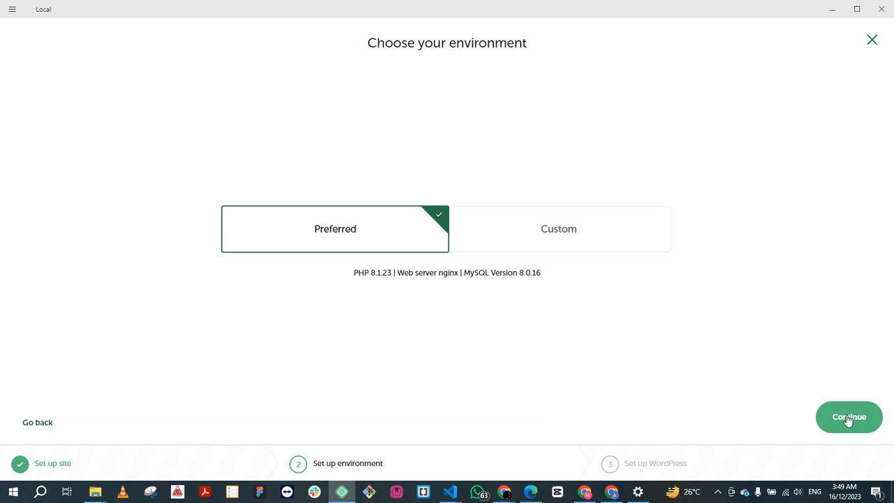
pyautogui.click(847, 420)
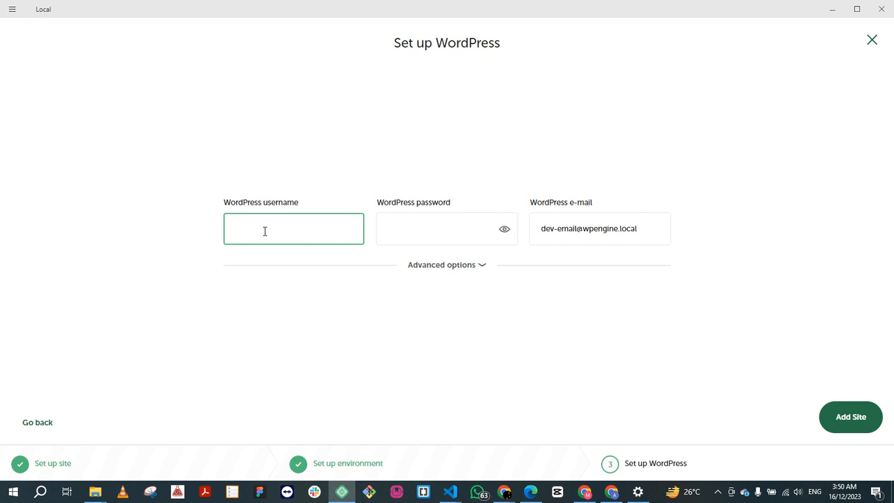
# Step: Set the WordPress username to learning-wp, enter the WordPress password and add the site without multisite
pyautogui.write('learning-wp')
pyautogui.click(426, 229)
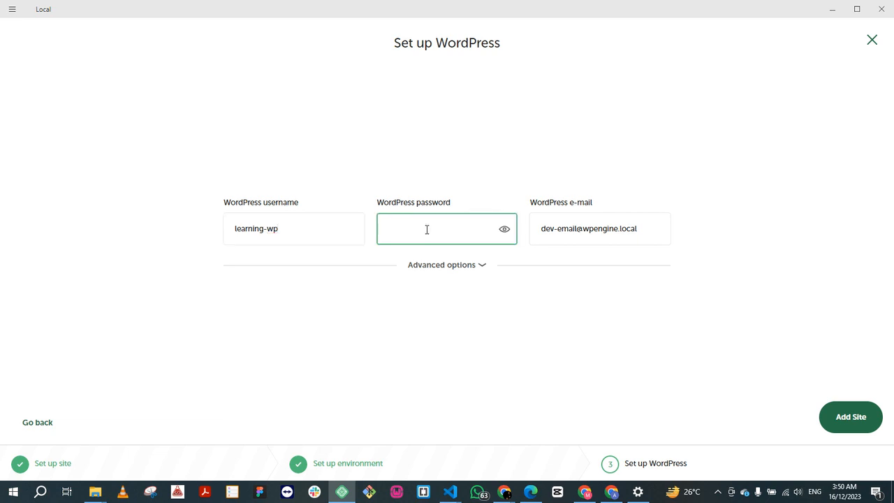
pyautogui.write('•••••')
pyautogui.click(483, 266)
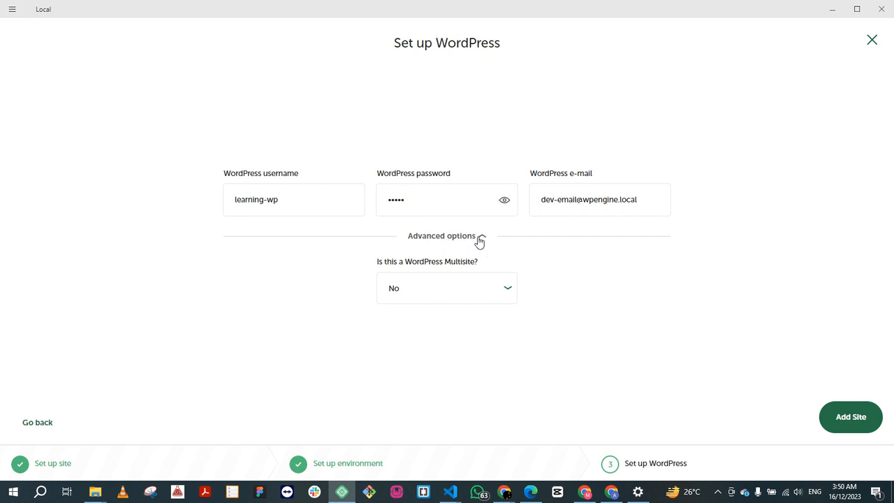
pyautogui.click(479, 237)
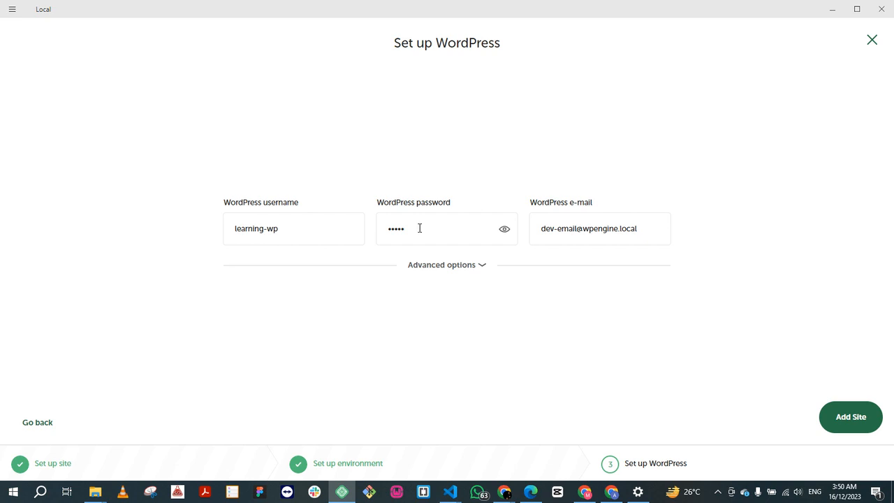
pyautogui.click(856, 417)
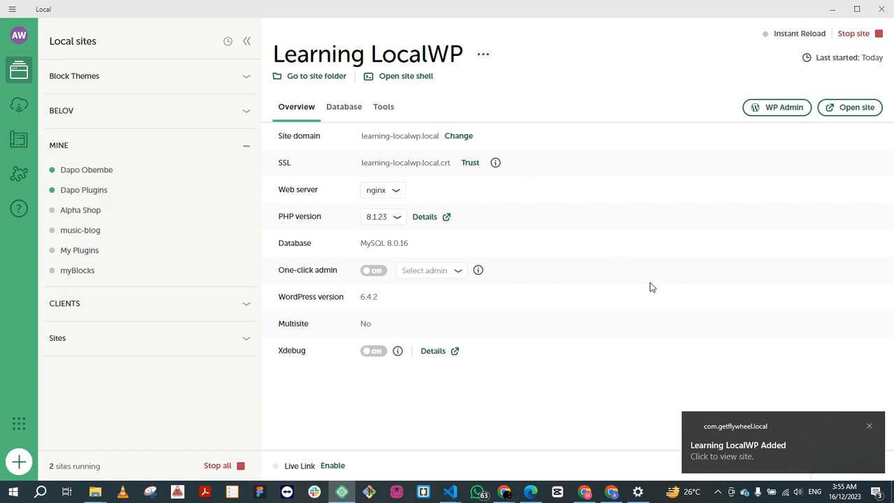
pyautogui.click(869, 425)
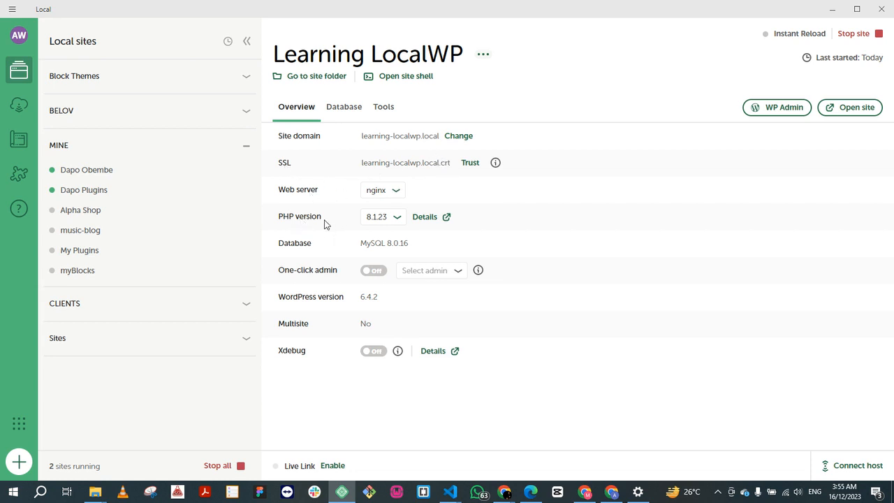
# Step: Check the available PHP versions, and turn on one-click admin for the learning-wp user of the Learning LocalWP site
pyautogui.click(392, 221)
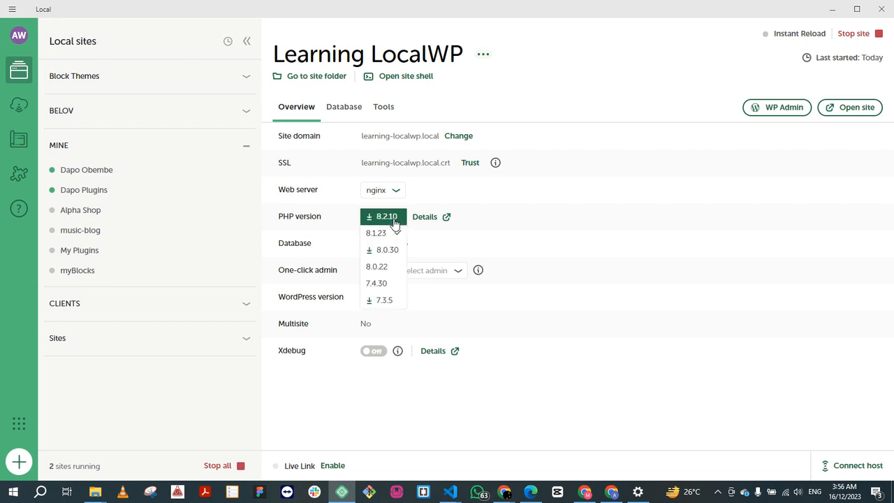
pyautogui.click(392, 232)
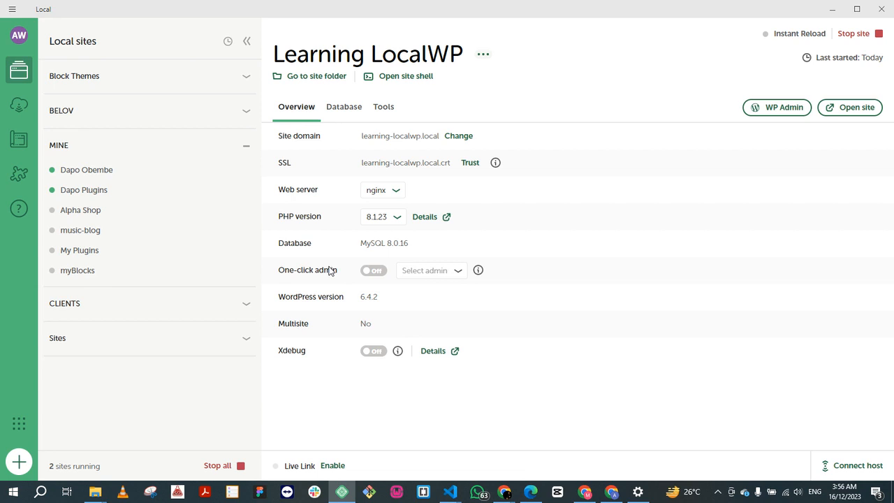
pyautogui.click(377, 273)
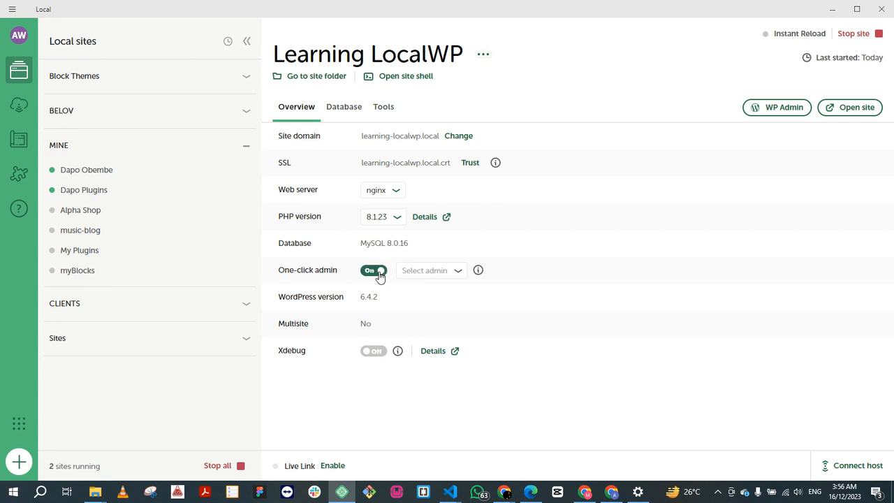
pyautogui.click(456, 279)
pyautogui.click(462, 287)
pyautogui.moveTo(384, 296); pyautogui.dragTo(351, 299)
pyautogui.click(409, 298)
# Step: Look through the Sites, Block Themes, MINE and CLIENTS groups in the local sites list
pyautogui.click(246, 338)
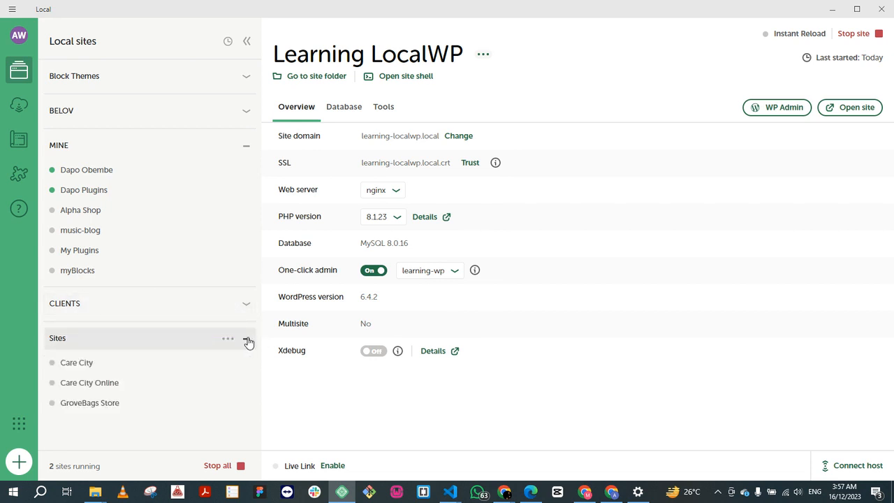
pyautogui.click(248, 341)
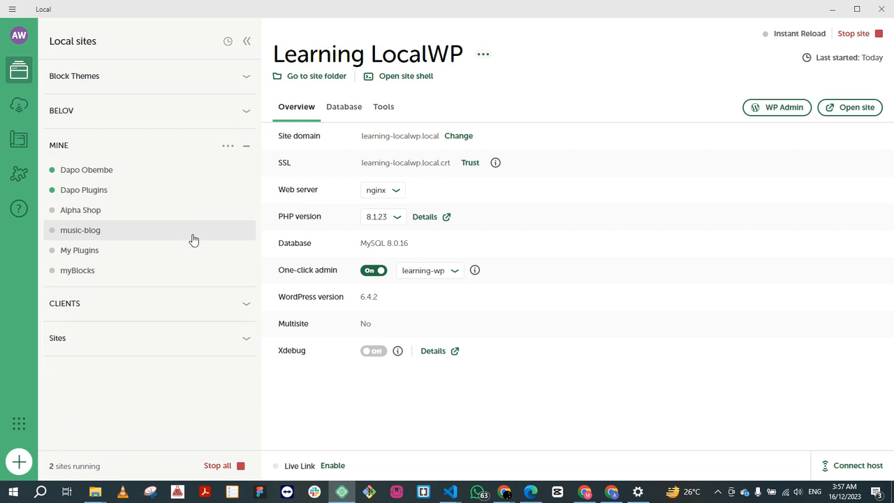
pyautogui.click(249, 148)
pyautogui.click(248, 78)
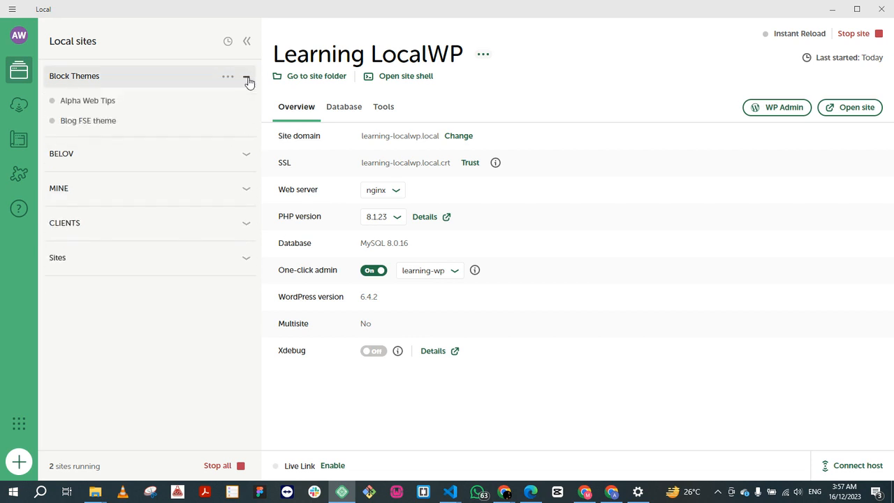
pyautogui.click(247, 81)
pyautogui.click(245, 184)
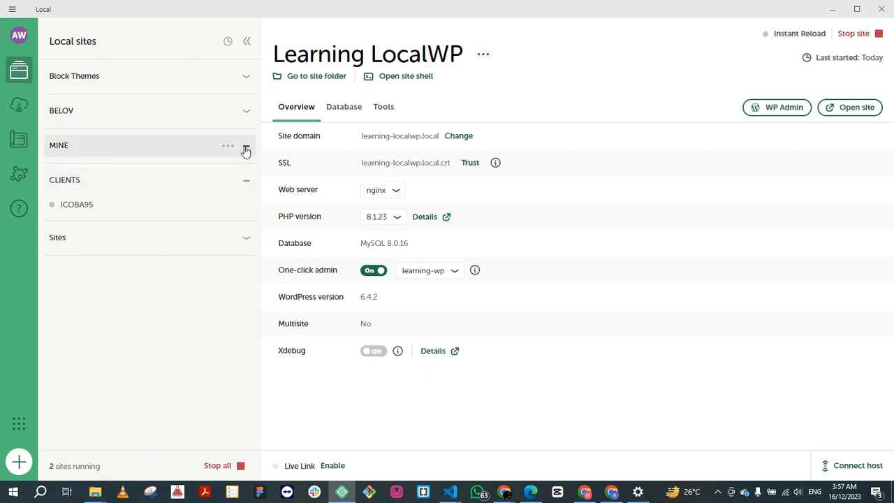
pyautogui.click(245, 149)
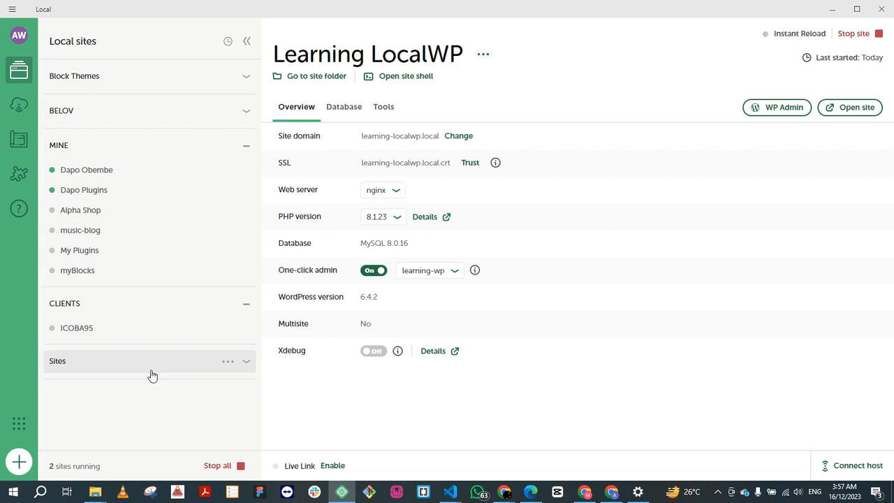
pyautogui.click(246, 361)
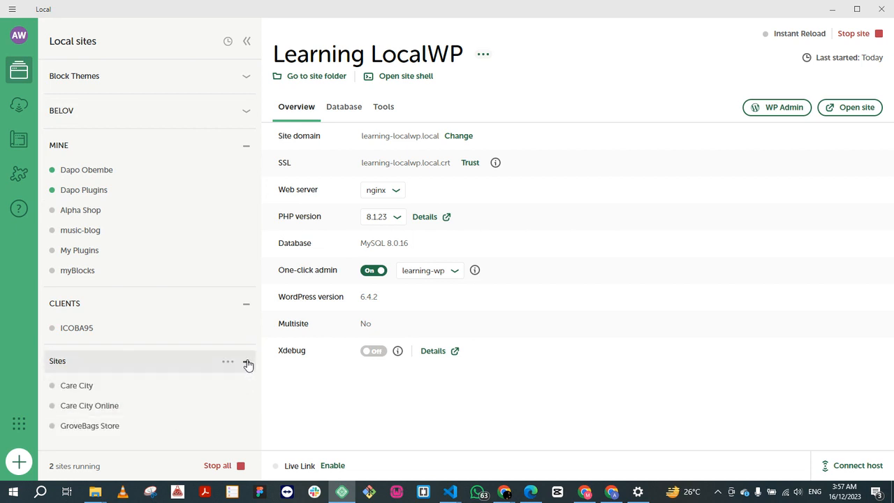
pyautogui.click(247, 362)
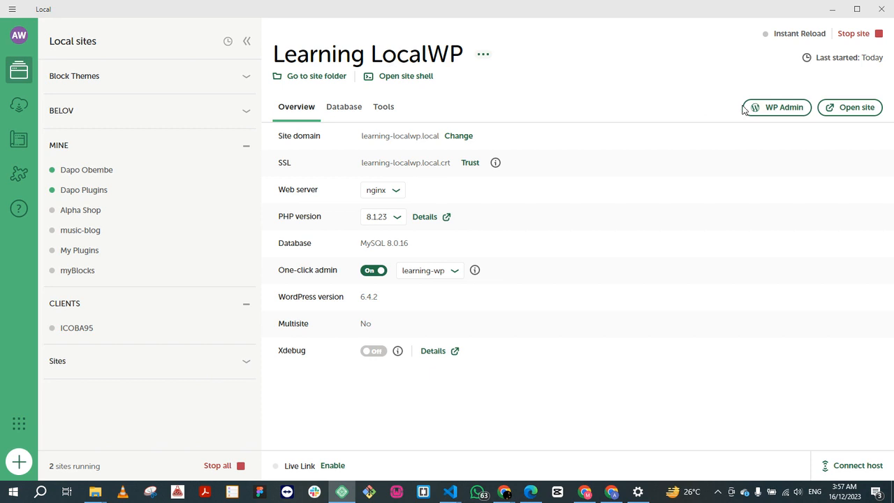
# Step: Open the Learning LocalWP site's WordPress admin dashboard and dismiss the welcome panel
pyautogui.click(768, 109)
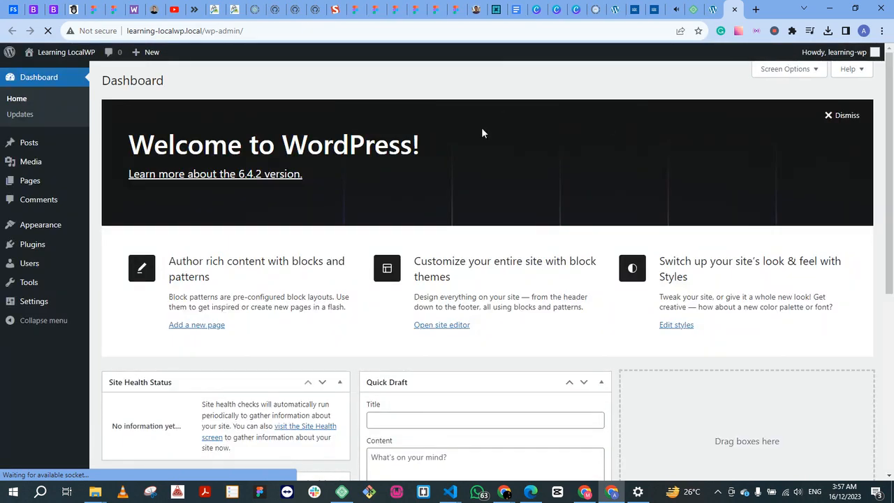
pyautogui.click(833, 115)
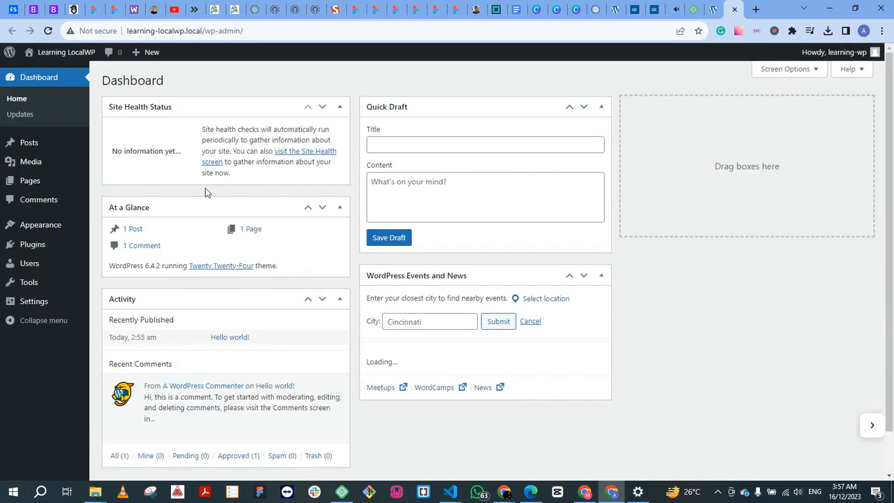
pyautogui.moveTo(30, 236)
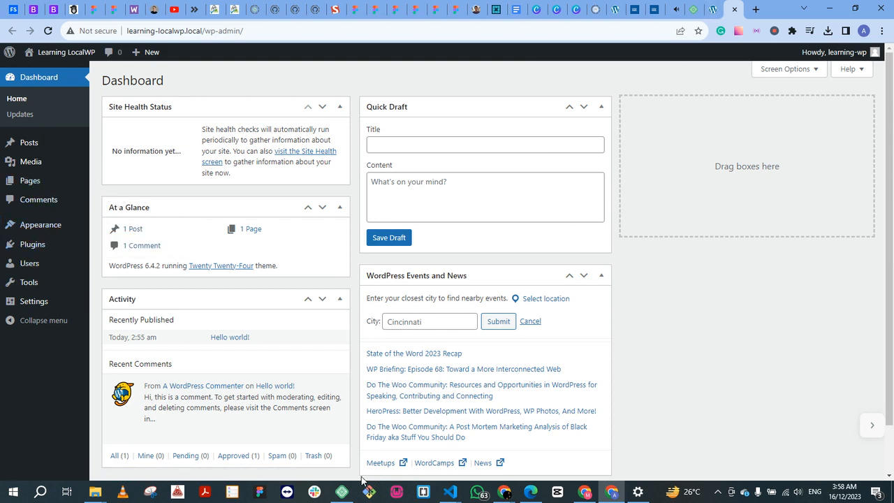
# Step: Switch back to Local, open the Learning LocalWP site's front end and look through its home page
pyautogui.click(341, 491)
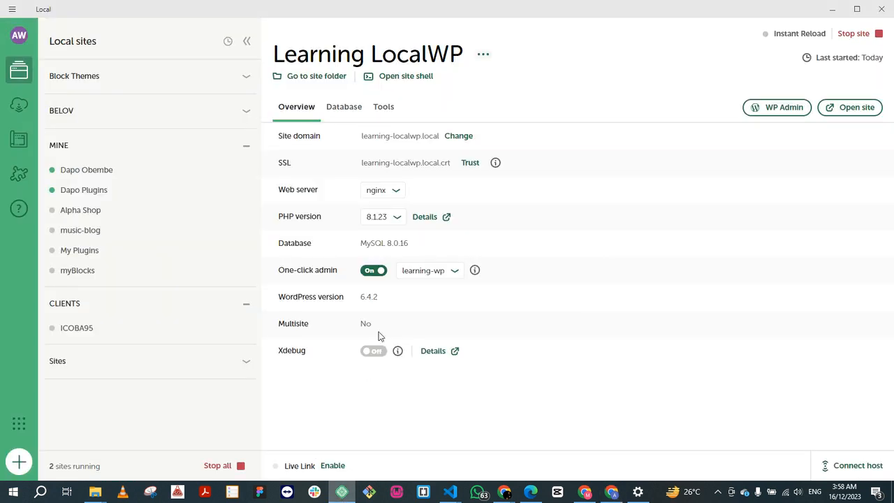
pyautogui.click(854, 110)
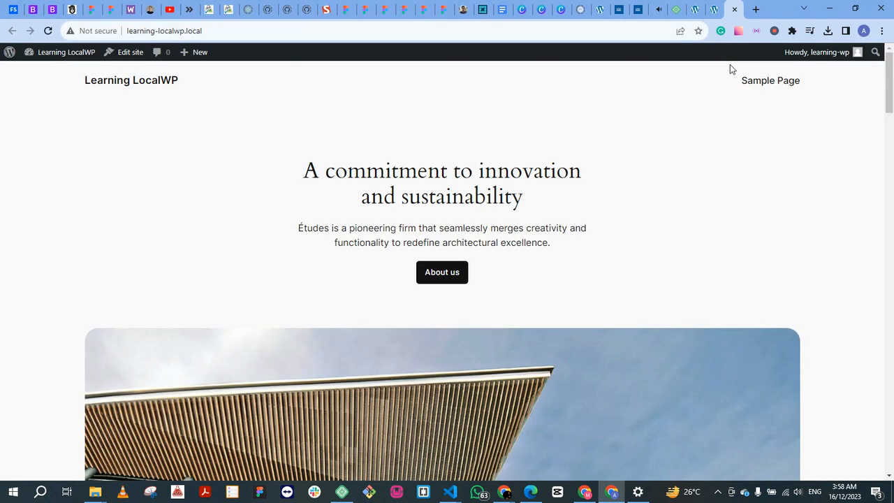
pyautogui.scroll(-1, 568, 196)
pyautogui.scroll(1, 568, 196)
pyautogui.scroll(-12, 566, 196)
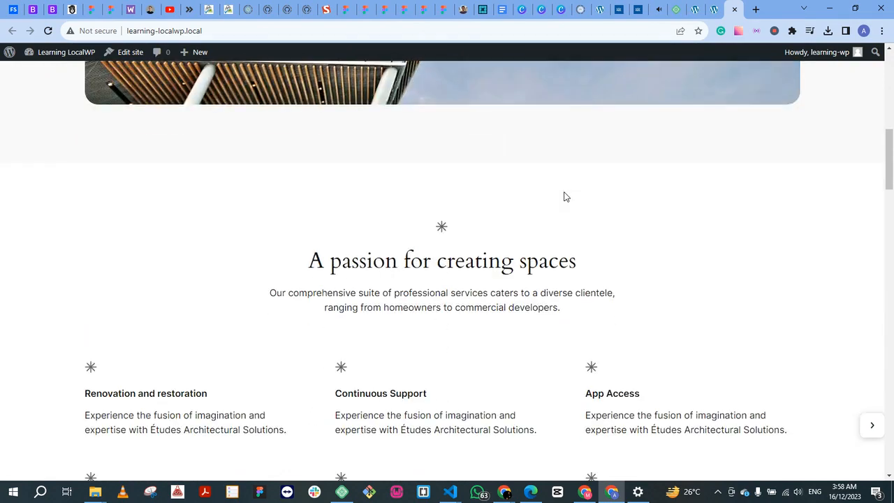
pyautogui.scroll(-15, 565, 197)
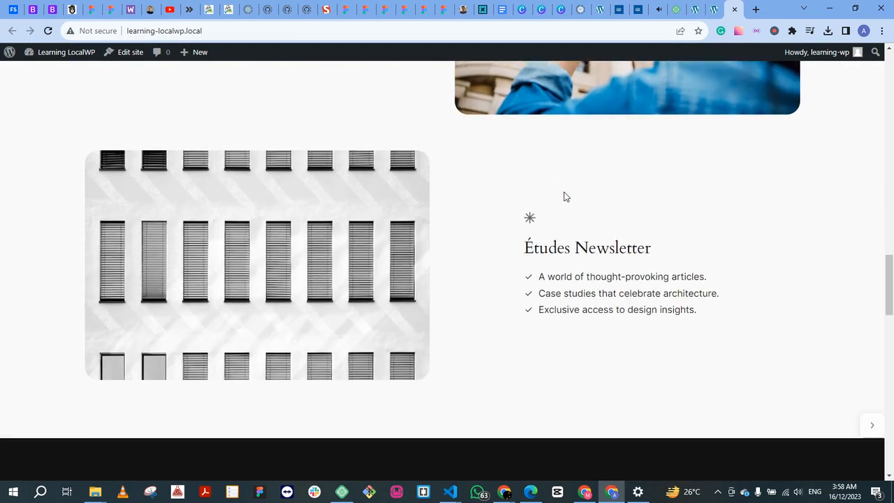
pyautogui.scroll(-1, 565, 197)
pyautogui.scroll(10, 565, 197)
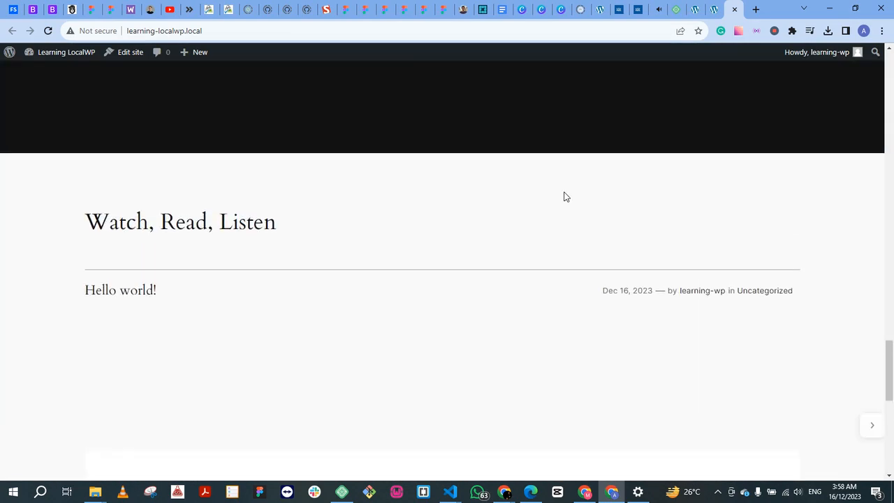
pyautogui.scroll(14, 566, 197)
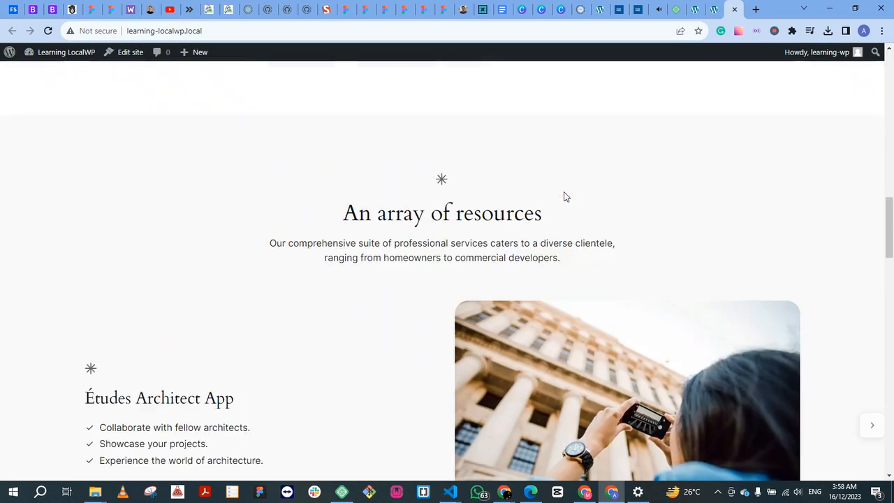
pyautogui.scroll(8, 565, 197)
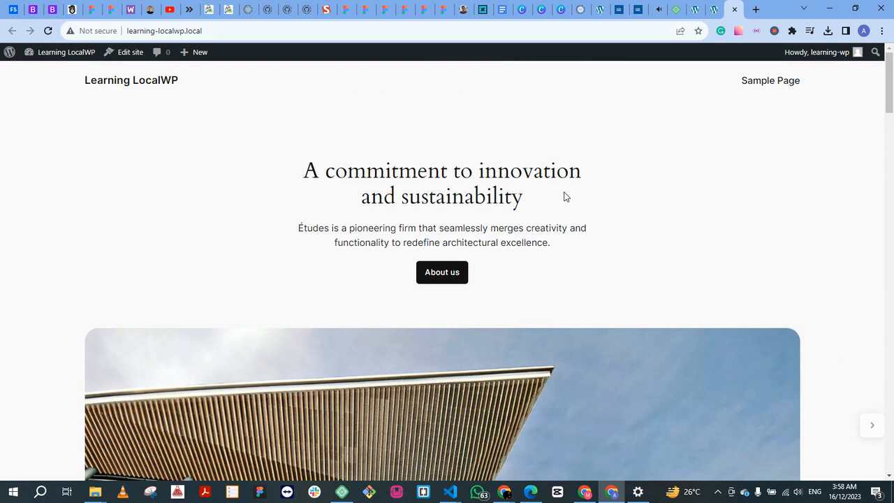
pyautogui.scroll(-2, 616, 195)
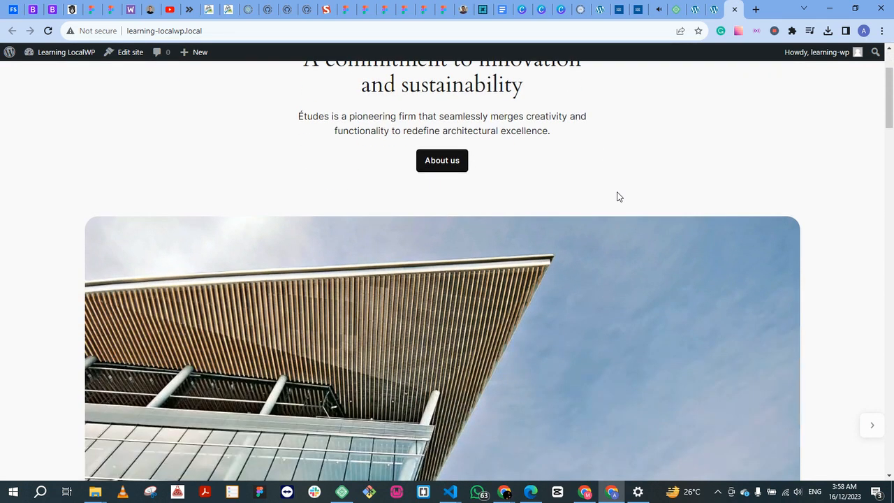
# Step: Return to Local and view the sites inside the Block Themes and BELOV groups
pyautogui.click(713, 12)
pyautogui.click(713, 12)
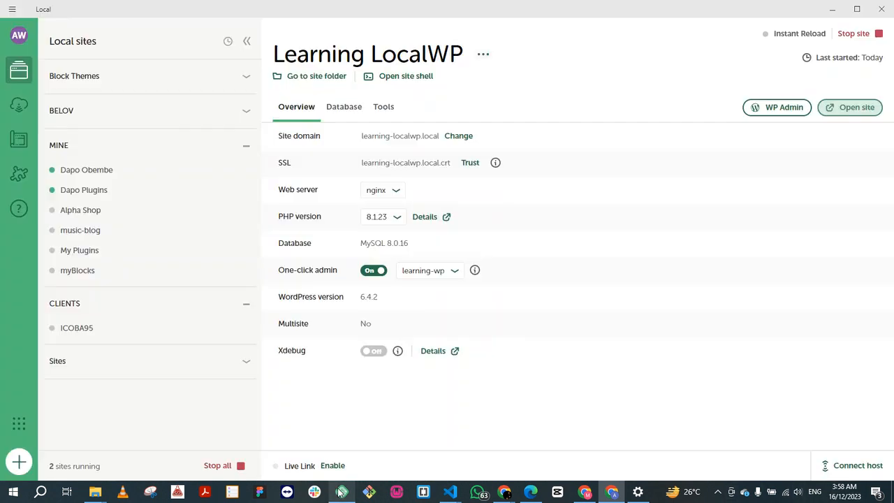
pyautogui.click(341, 492)
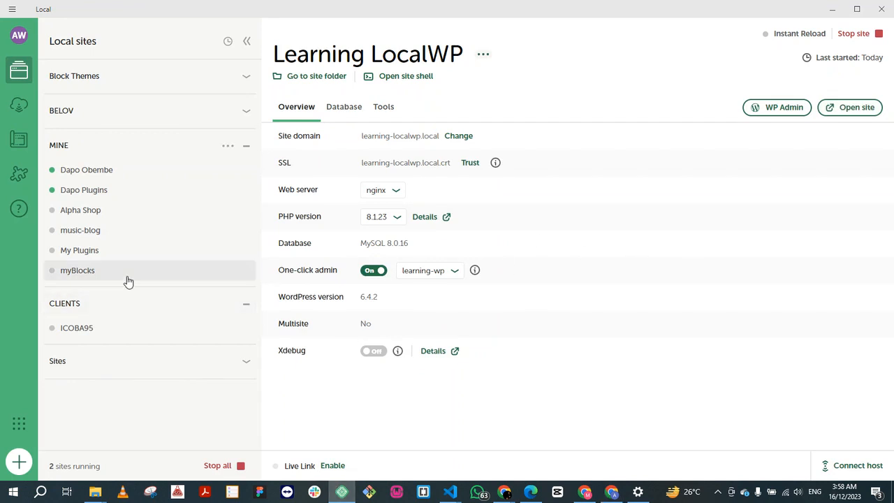
pyautogui.click(247, 77)
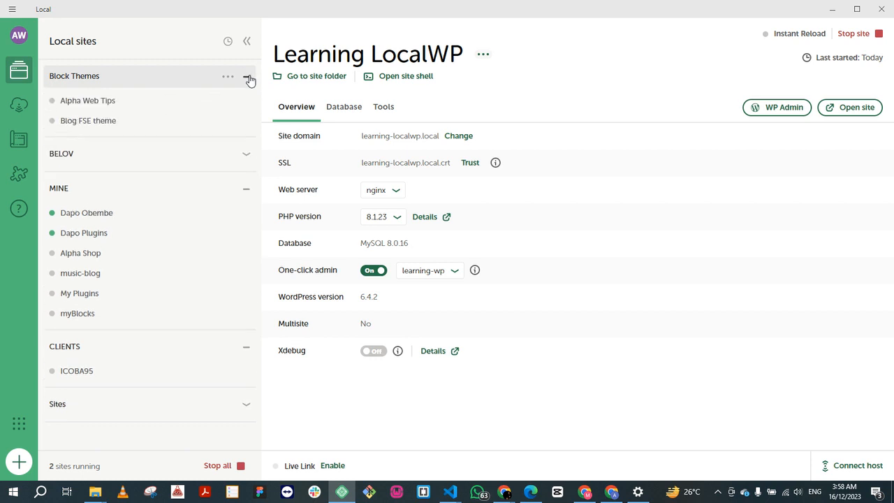
pyautogui.click(249, 80)
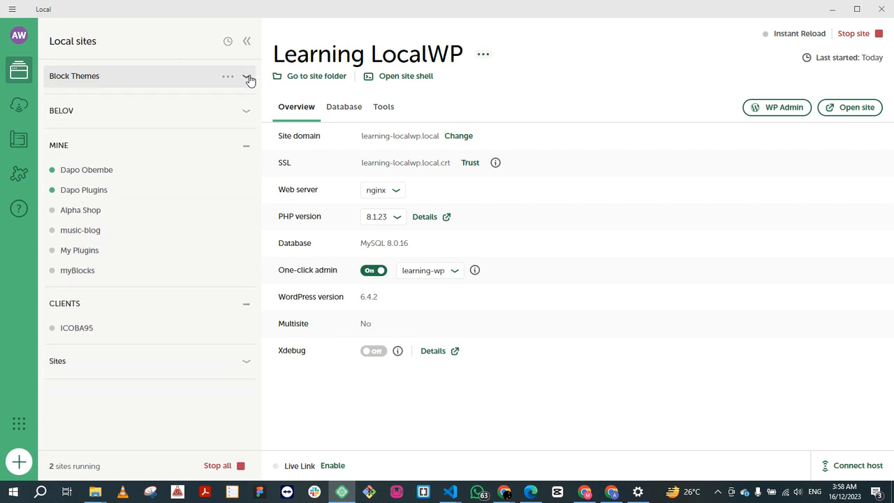
pyautogui.click(246, 112)
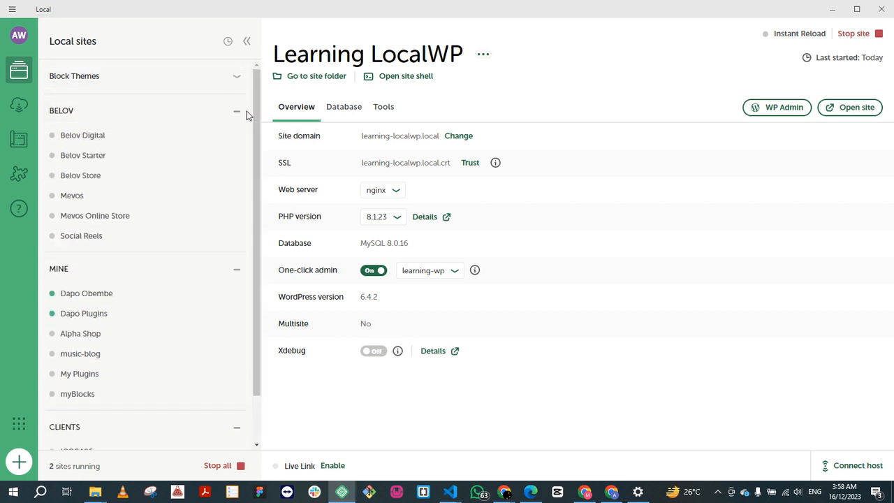
pyautogui.click(246, 112)
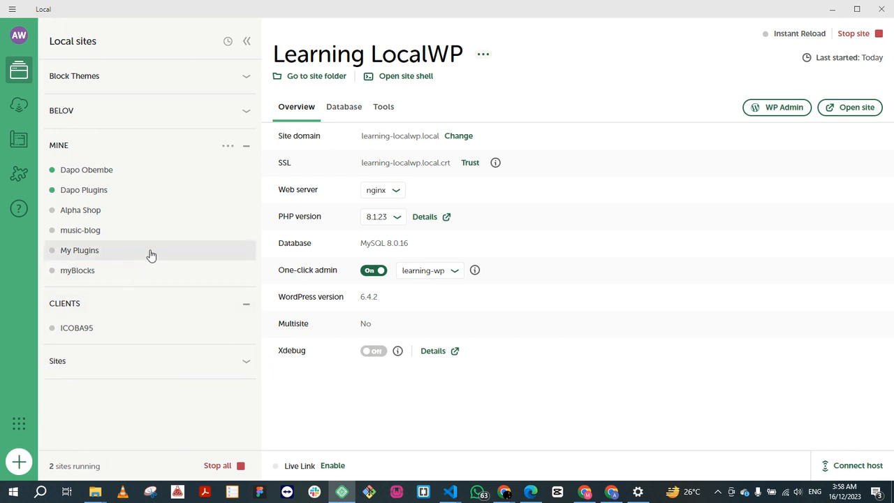
# Step: Open the Learning LocalWP site folder in File Explorer and browse to app, public, wp-content
pyautogui.click(309, 79)
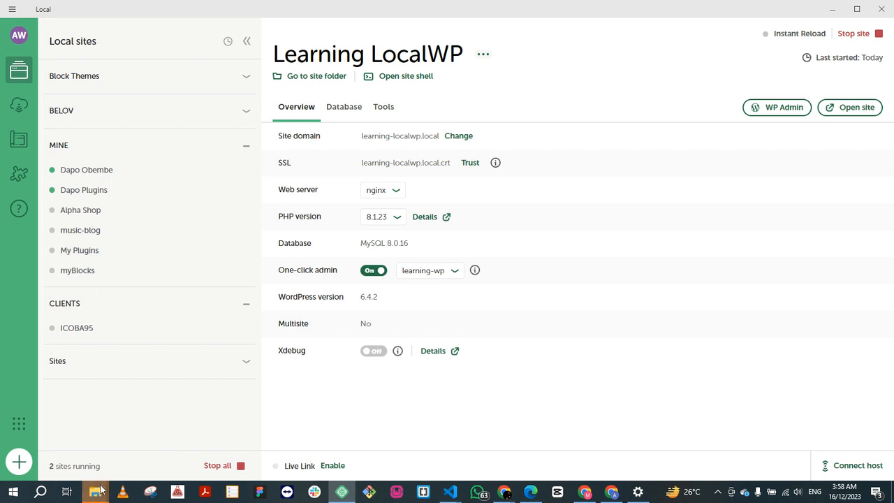
pyautogui.moveTo(98, 492)
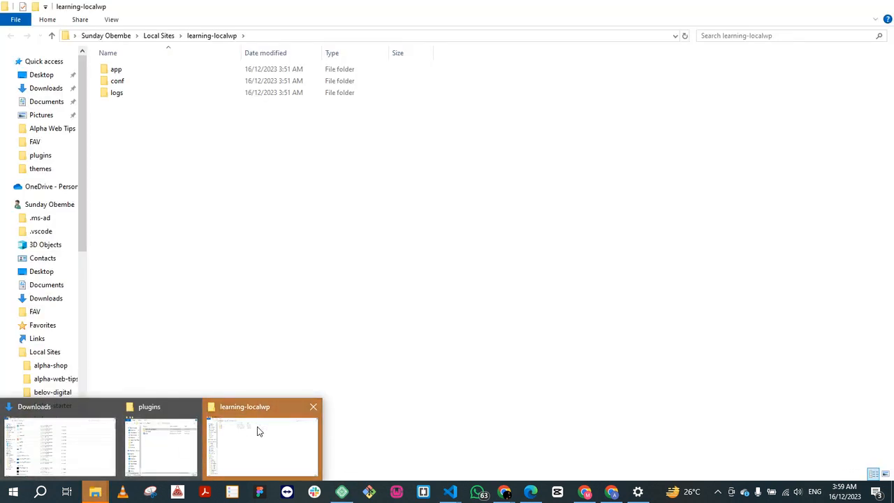
pyautogui.click(252, 428)
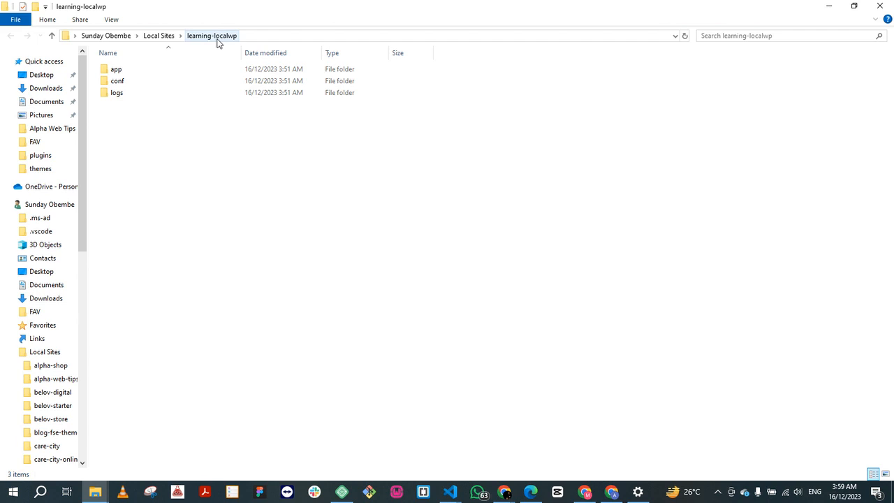
pyautogui.doubleClick(120, 73)
pyautogui.doubleClick(120, 71)
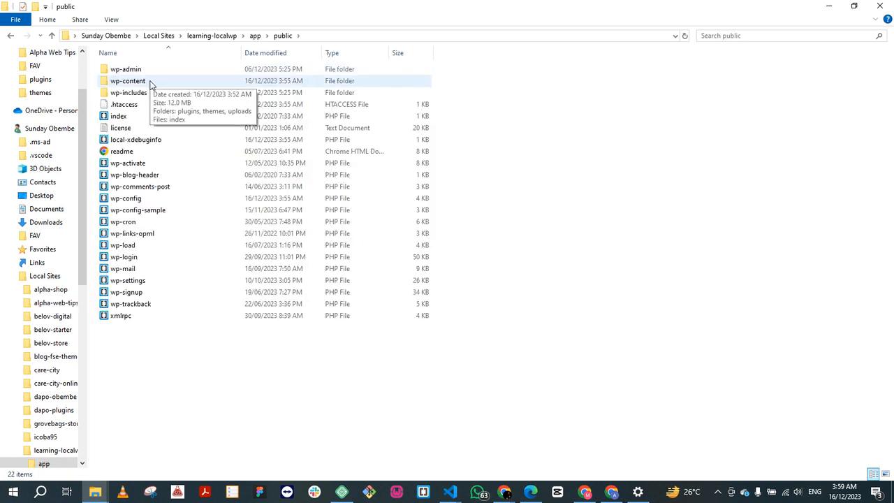
pyautogui.doubleClick(148, 81)
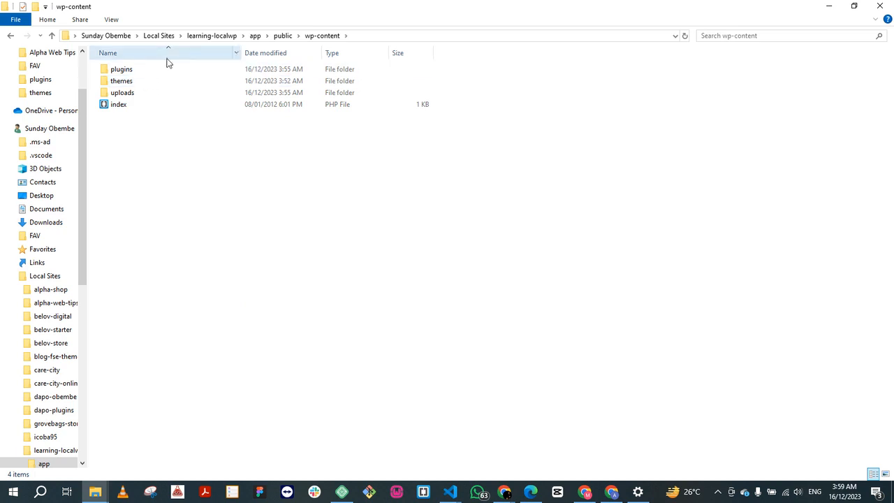
# Step: Go back up to the public folder, look inside wp-content once more, and return to public
pyautogui.click(282, 36)
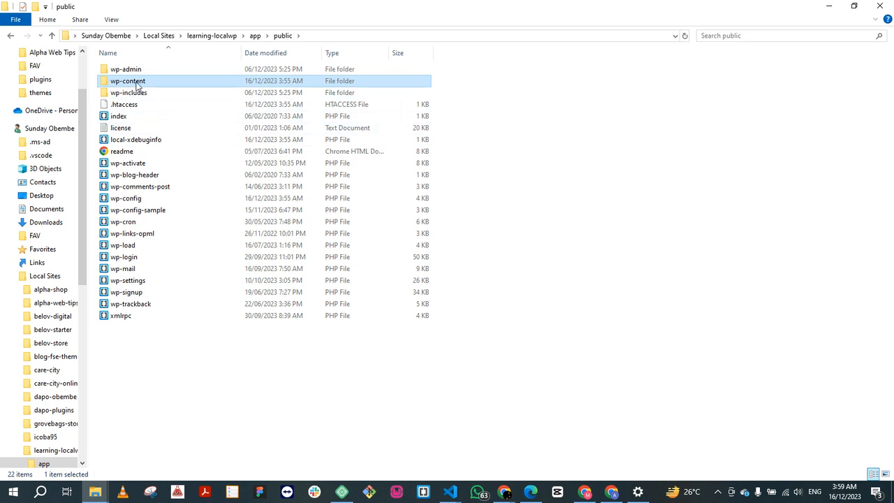
pyautogui.moveTo(138, 83)
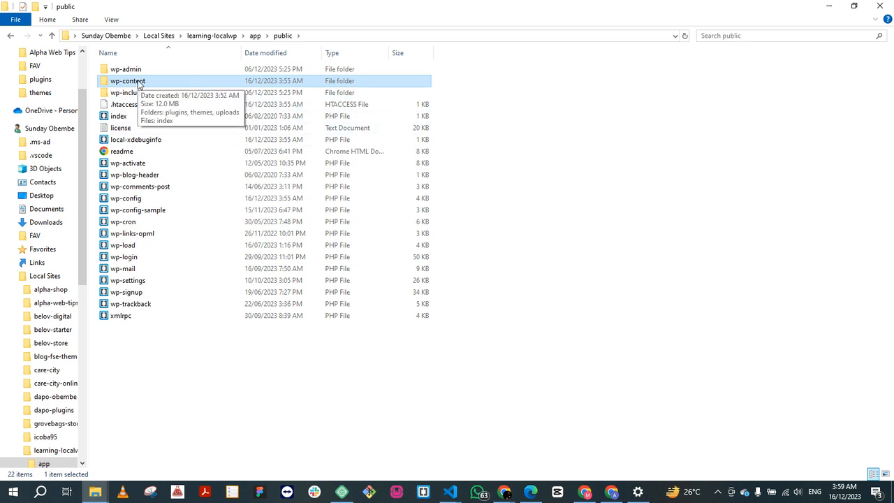
pyautogui.rightClick(138, 84)
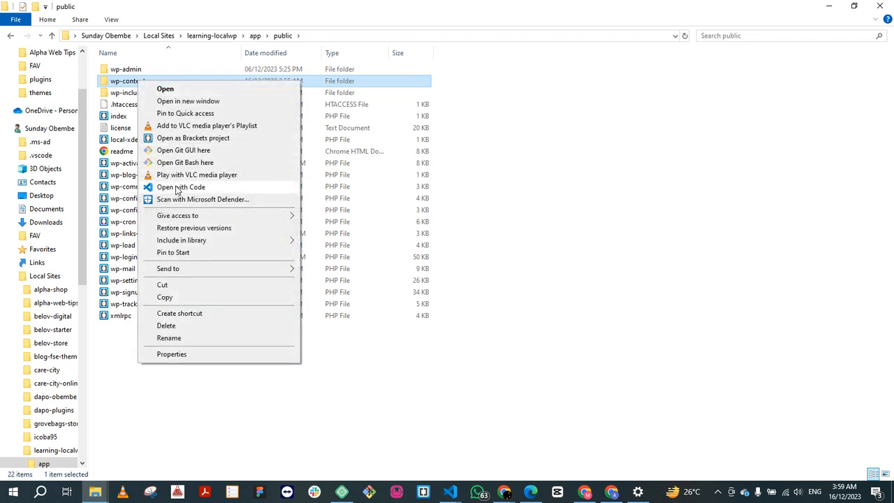
pyautogui.click(309, 393)
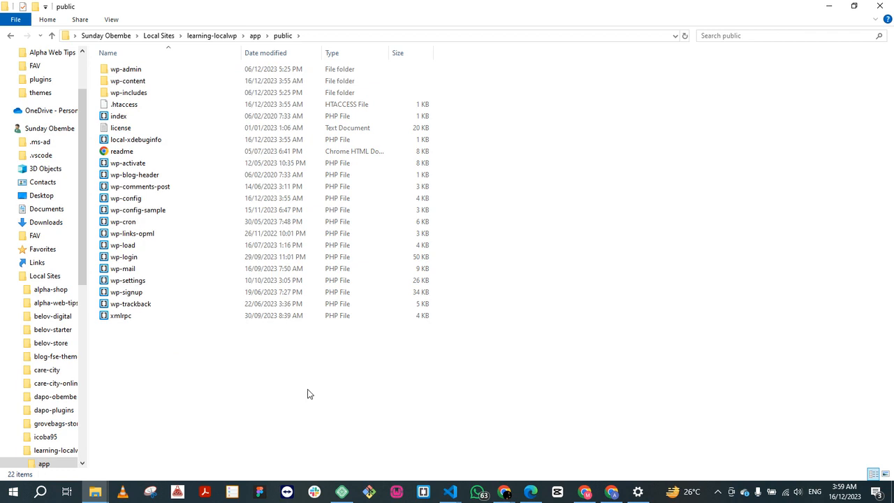
pyautogui.doubleClick(137, 87)
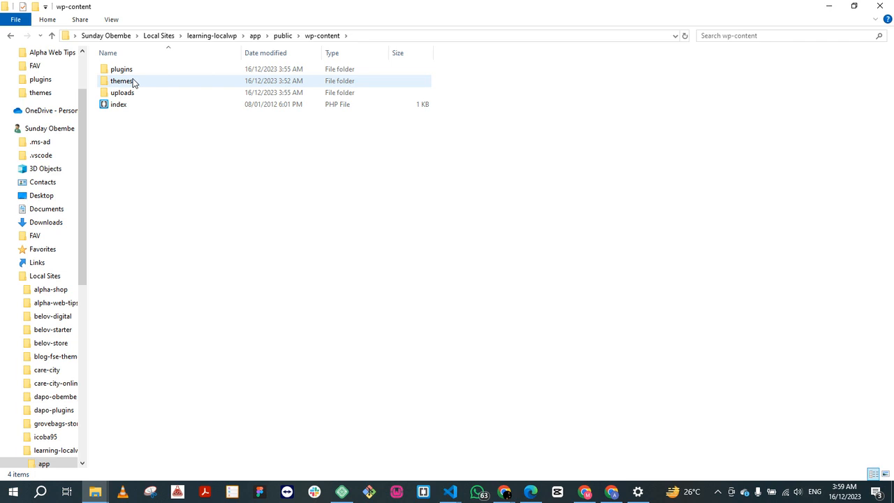
pyautogui.click(284, 38)
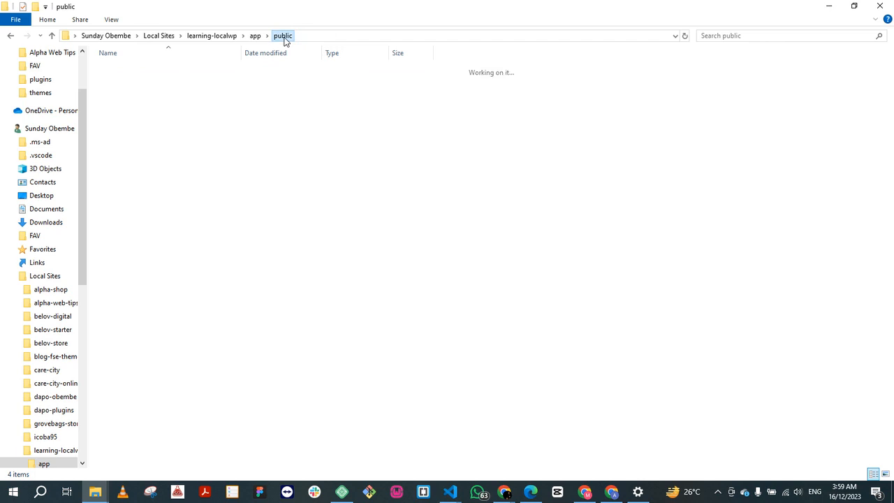
# Step: Open the wp-content folder in Visual Studio Code and maximize the window
pyautogui.moveTo(139, 84)
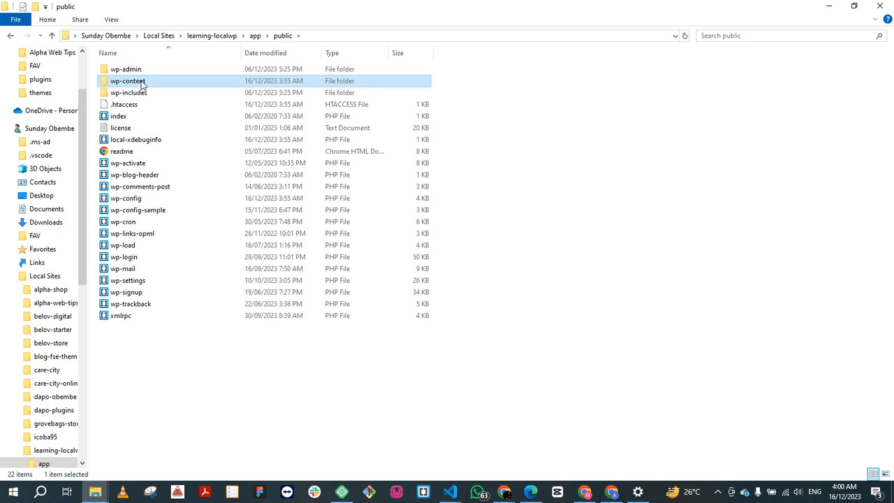
pyautogui.rightClick(139, 84)
pyautogui.click(219, 187)
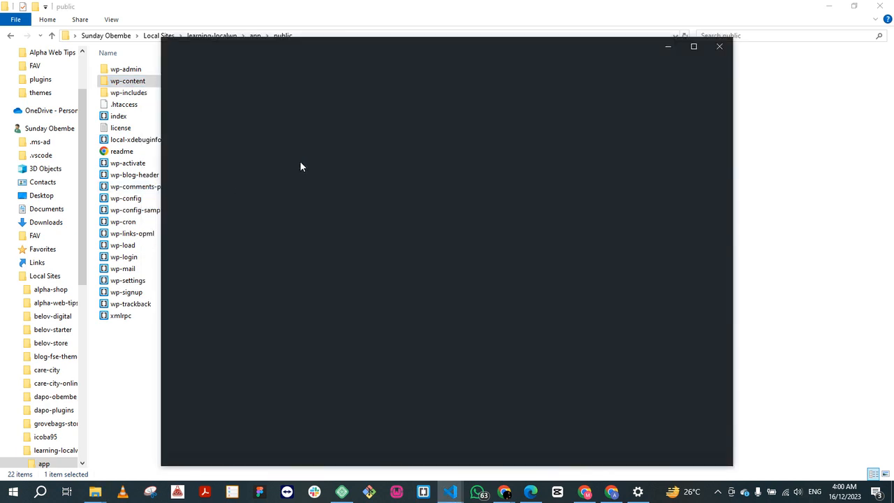
pyautogui.click(694, 47)
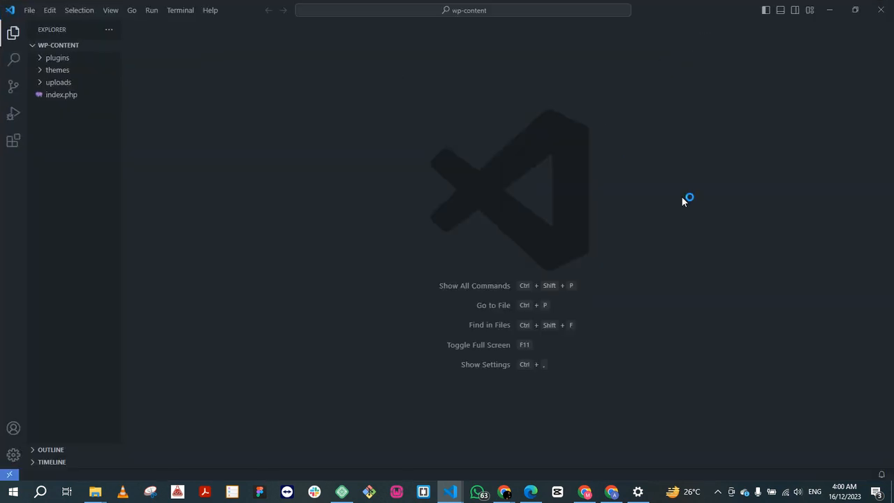
# Step: Raise the Windows screen brightness to 100 and return to Visual Studio Code
pyautogui.click(875, 492)
pyautogui.moveTo(789, 454); pyautogui.dragTo(891, 458)
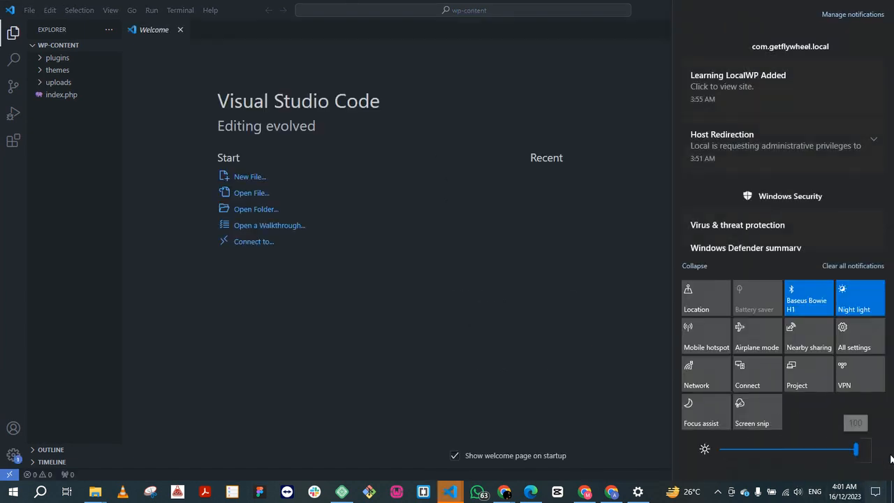
pyautogui.click(298, 285)
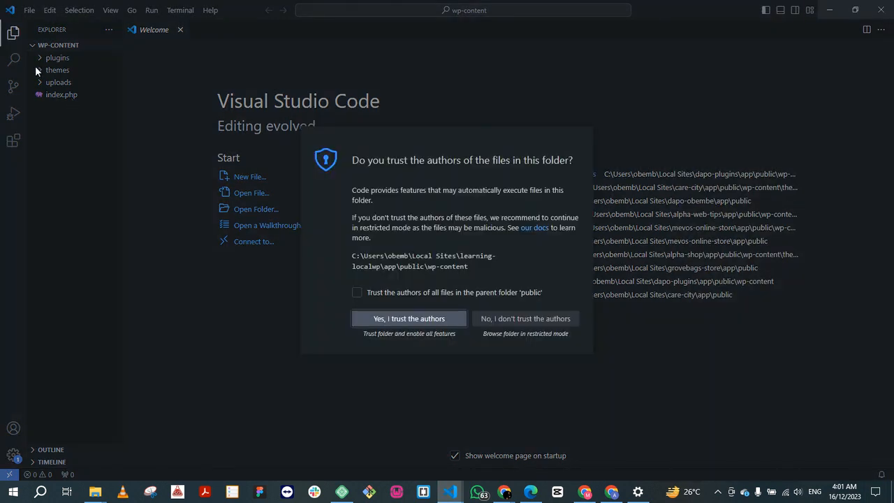
# Step: Trust the authors of the wp-content folder, look through its plugins, themes and uploads folders, and open its index.php
pyautogui.click(411, 321)
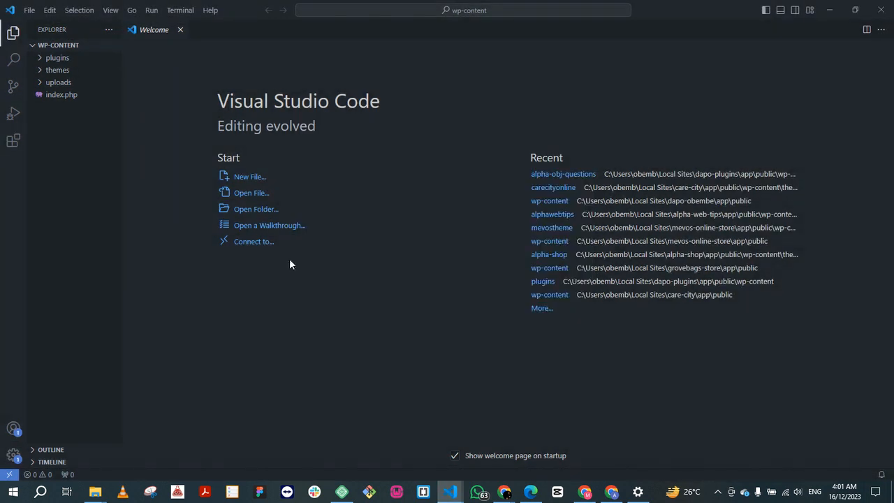
pyautogui.click(55, 60)
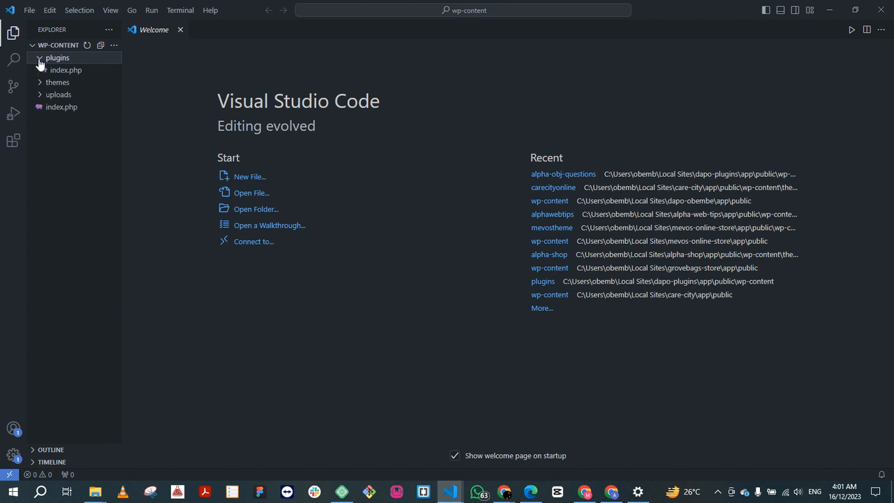
pyautogui.click(40, 59)
pyautogui.click(42, 71)
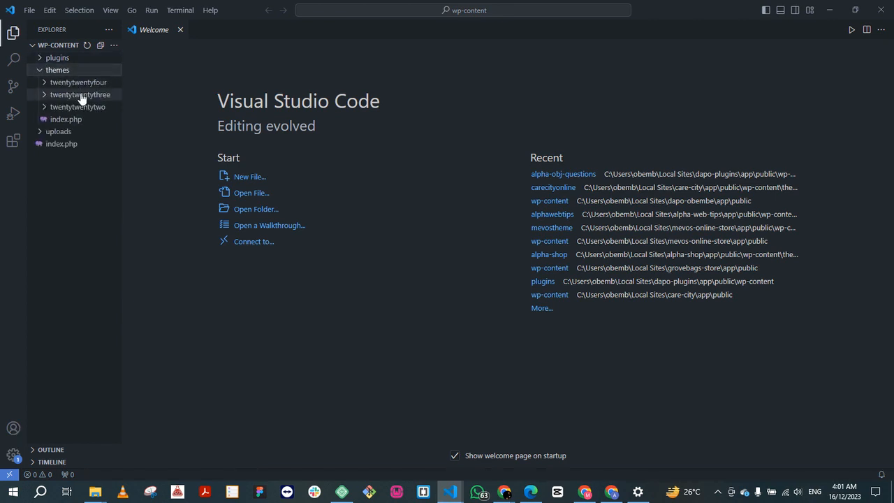
pyautogui.click(38, 71)
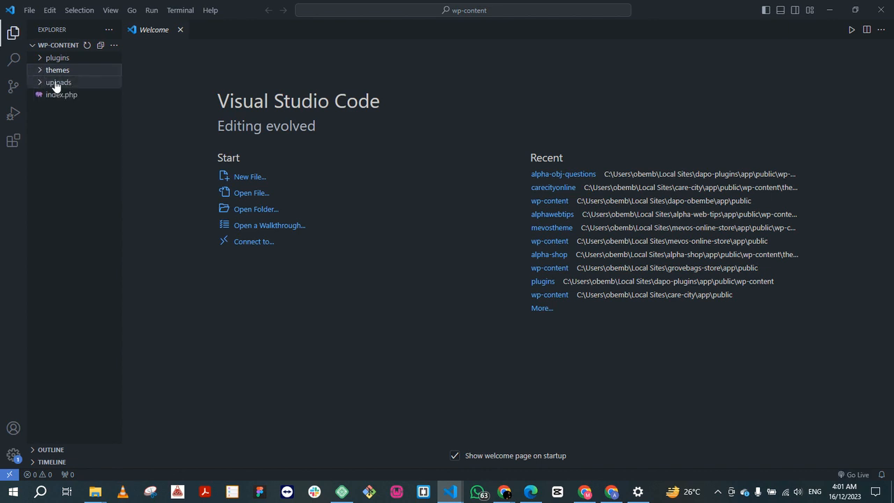
pyautogui.click(39, 84)
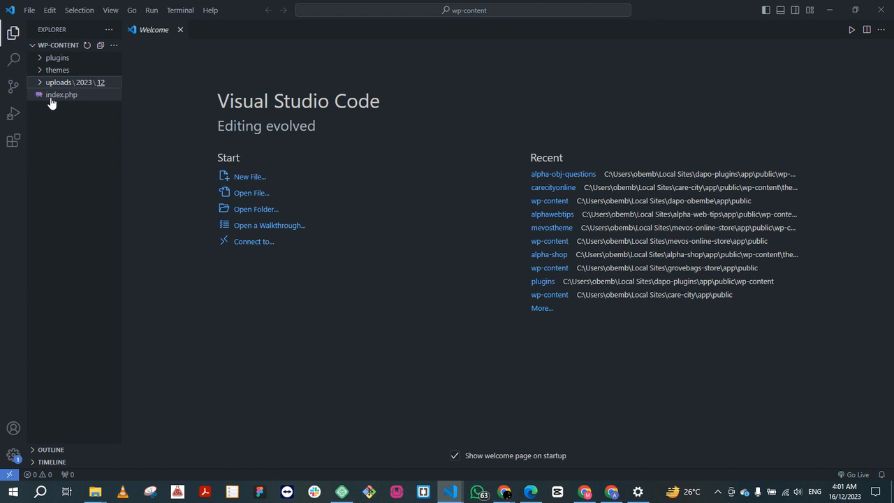
pyautogui.click(51, 102)
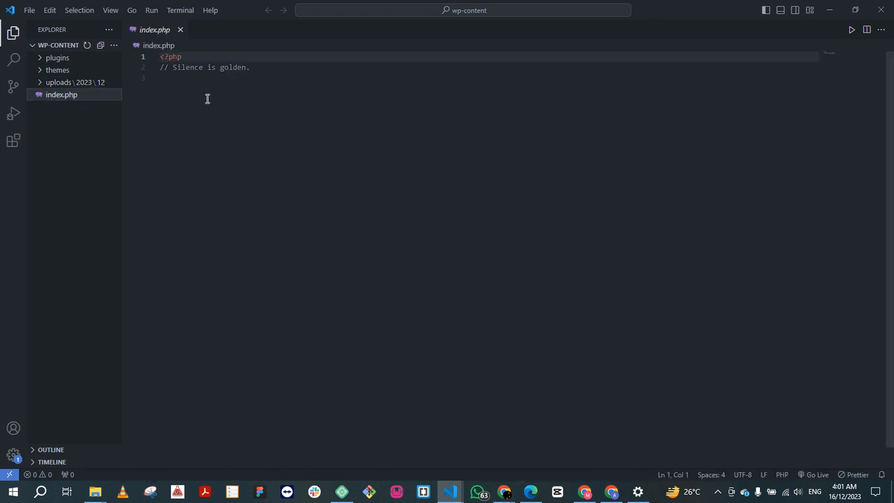
pyautogui.click(40, 85)
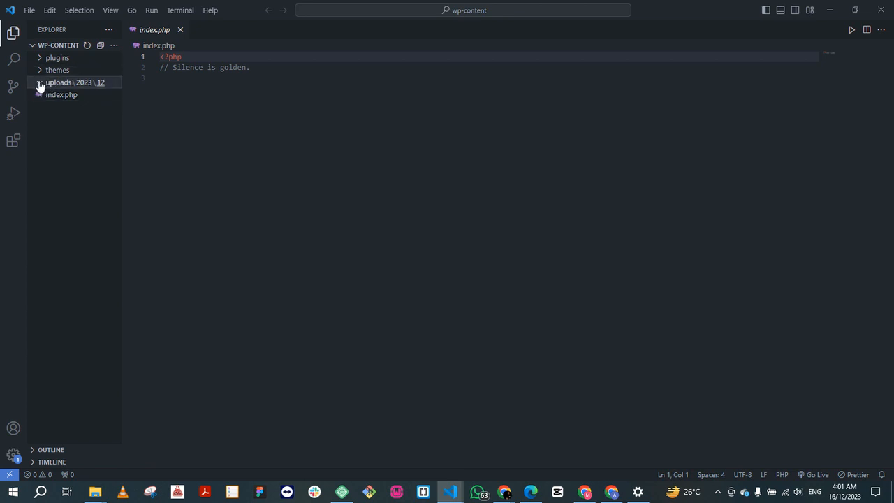
# Step: Delete the twentytwentythree folder from themes by moving it to the Recycle Bin
pyautogui.click(41, 72)
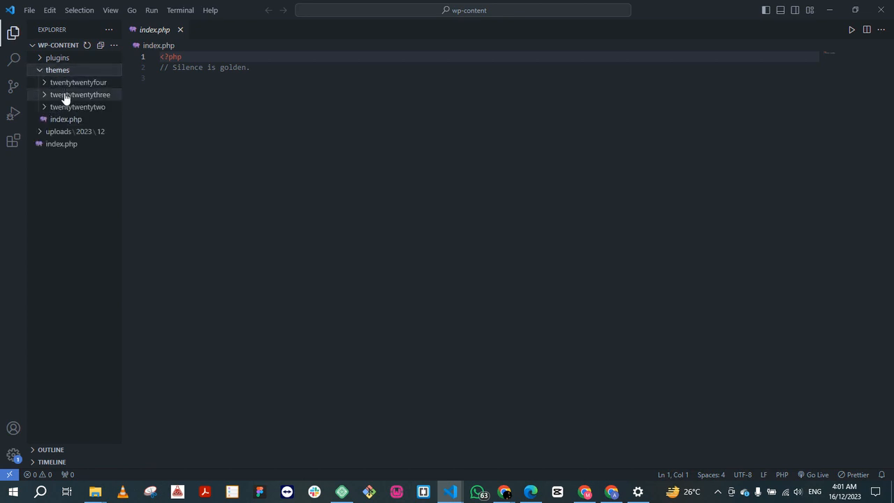
pyautogui.rightClick(65, 96)
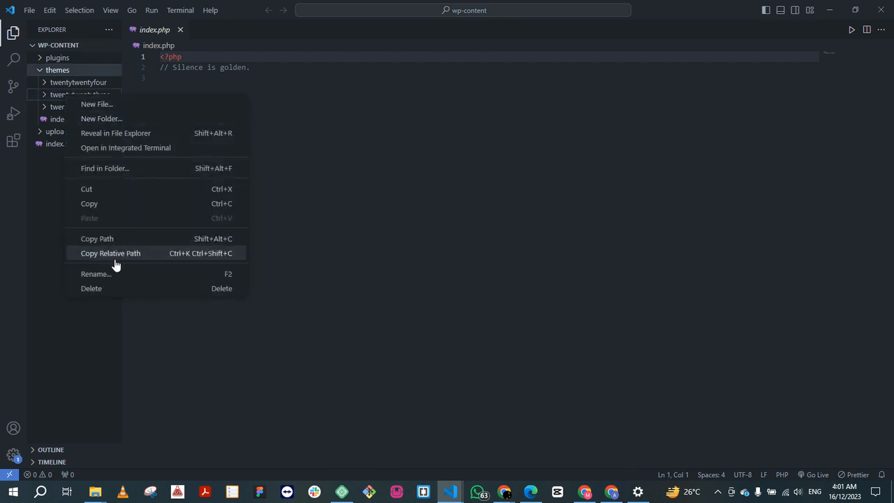
pyautogui.click(106, 289)
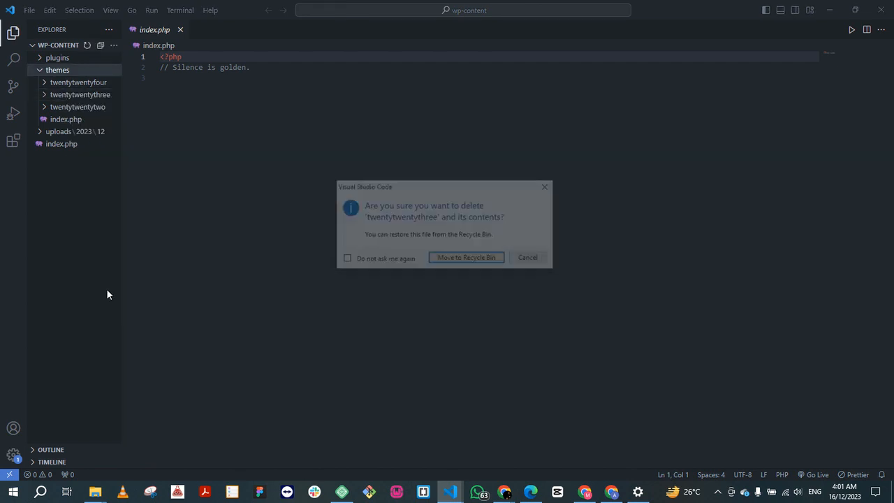
pyautogui.click(454, 262)
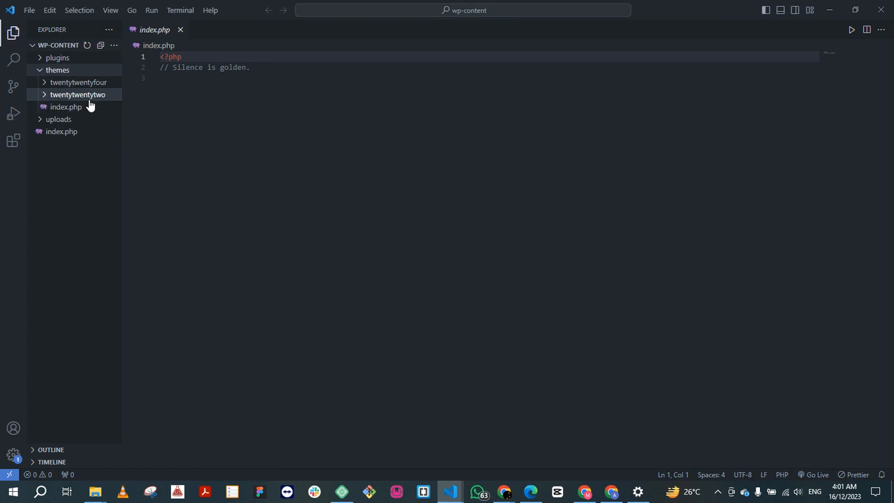
# Step: Move the twentytwentytwo theme folder to the Recycle Bin and return to the open index.php
pyautogui.rightClick(83, 96)
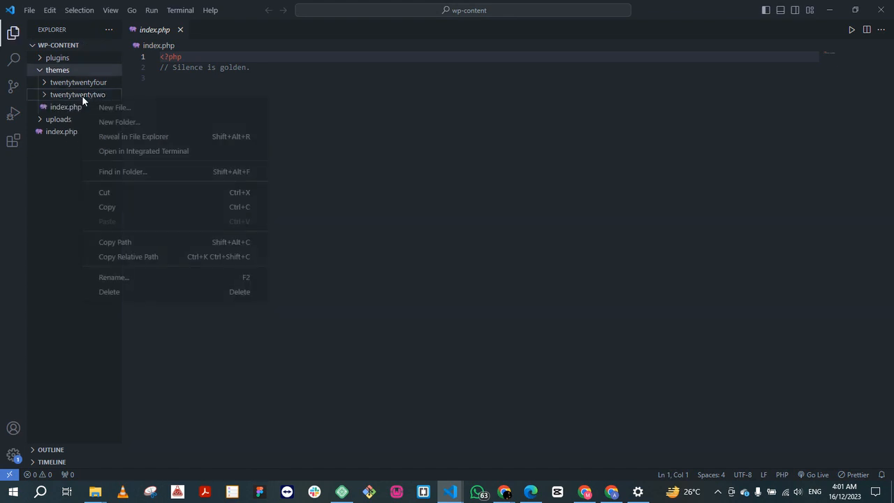
pyautogui.click(123, 291)
pyautogui.click(447, 258)
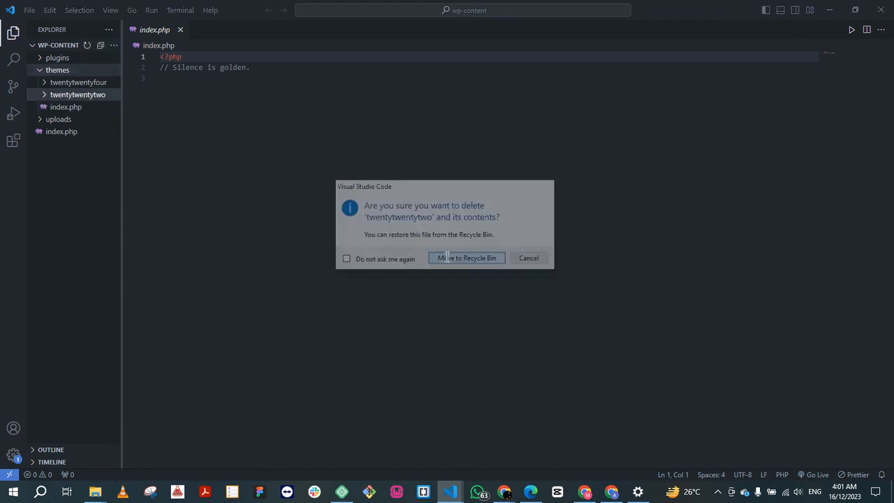
pyautogui.click(221, 160)
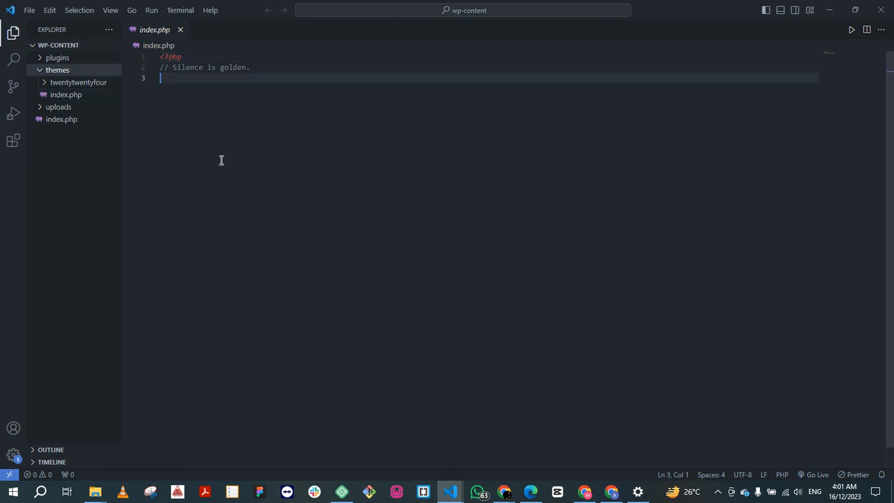
# Step: Check the open site tabs in Chrome, switch to Local, and open the Learning LocalWP site's WordPress admin
pyautogui.click(610, 493)
pyautogui.click(716, 10)
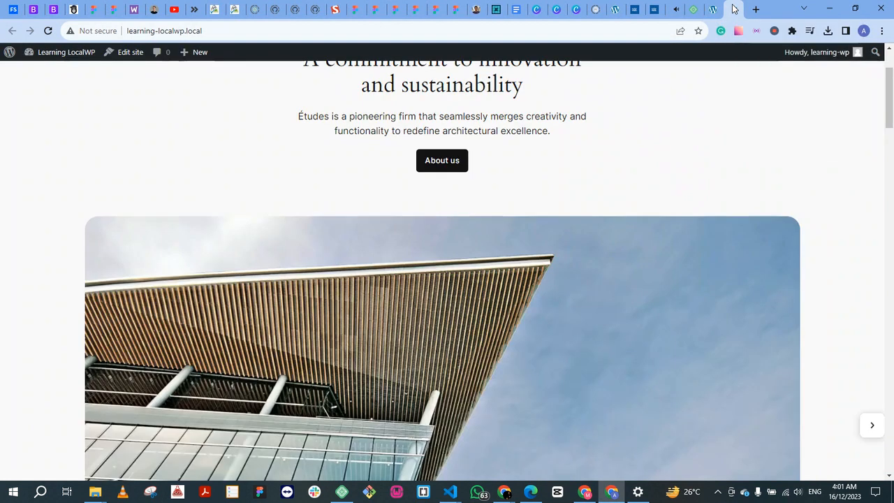
pyautogui.click(731, 9)
pyautogui.click(338, 492)
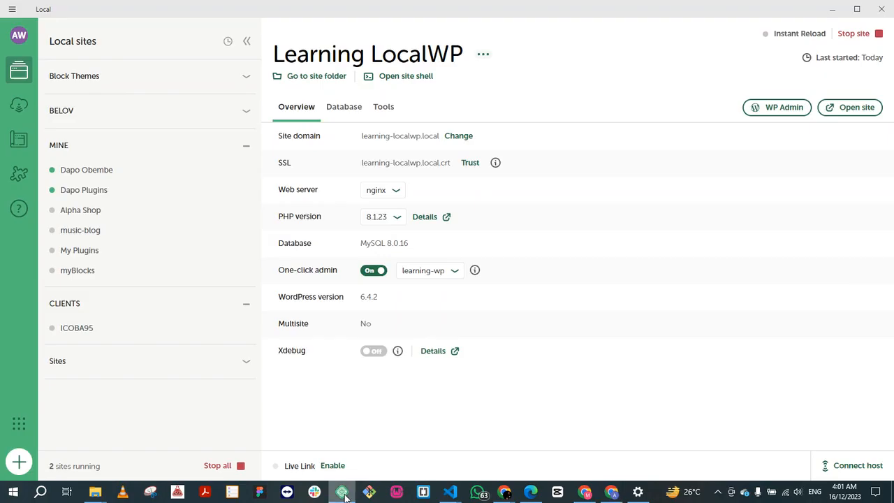
pyautogui.click(787, 109)
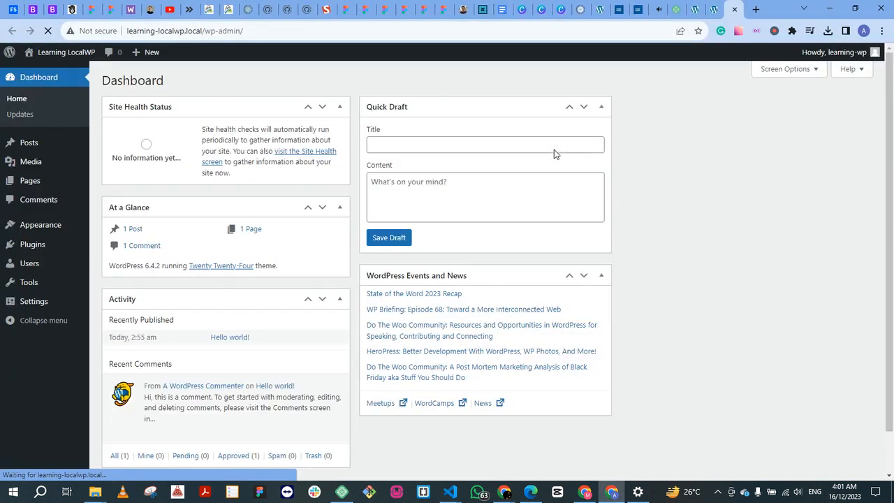
# Step: Open the Themes page in the WordPress admin and review which themes are installed
pyautogui.moveTo(40, 227)
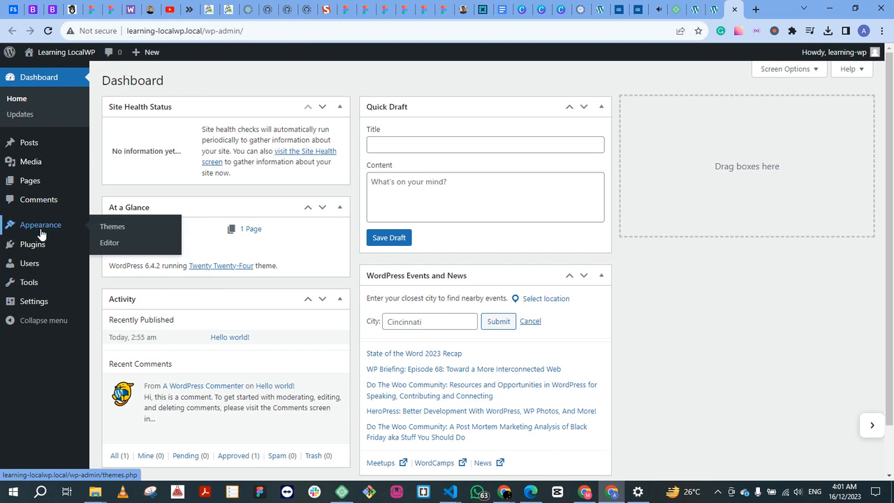
pyautogui.click(108, 229)
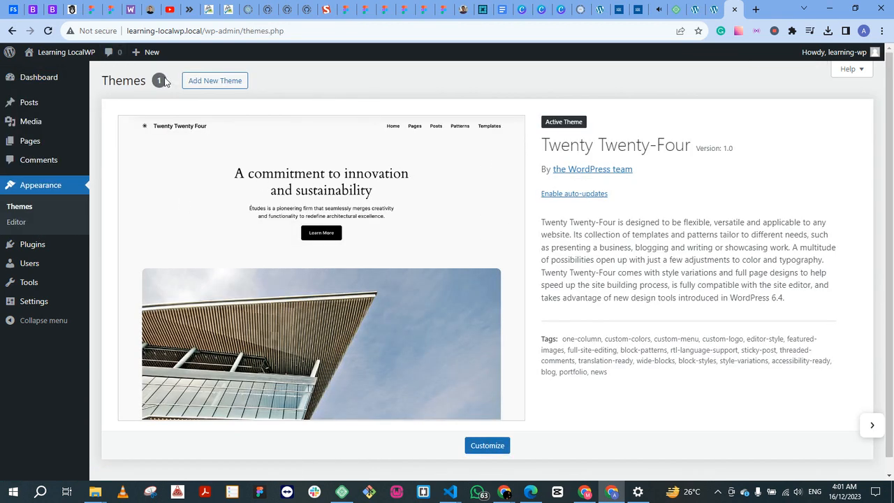
pyautogui.scroll(-1, 627, 216)
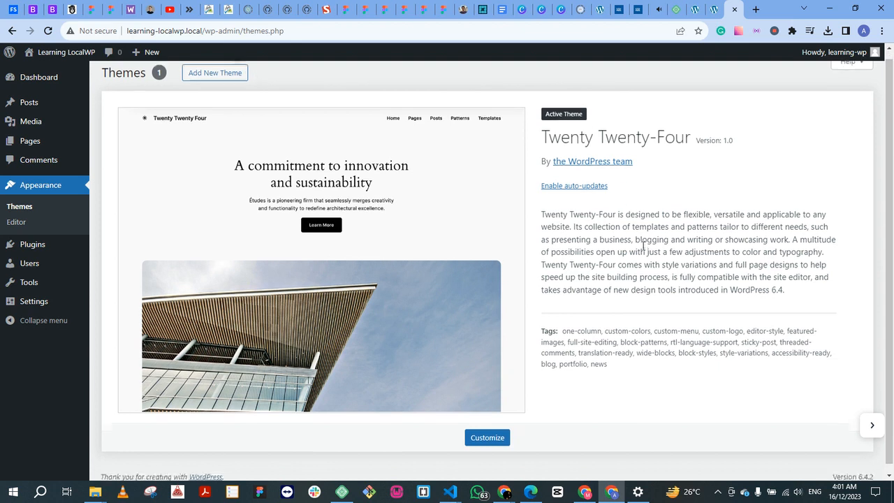
pyautogui.scroll(1, 638, 249)
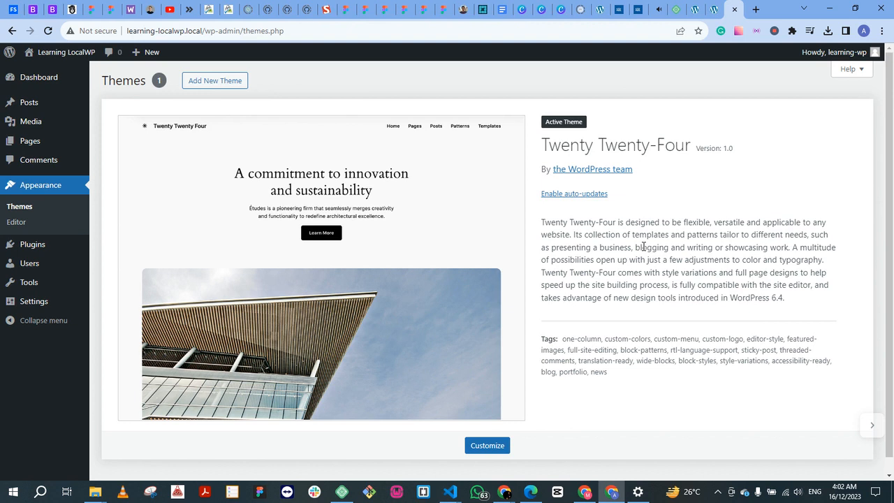
pyautogui.scroll(-1, 617, 239)
pyautogui.scroll(1, 596, 238)
# Step: Switch back to the site's wp-content window in Visual Studio Code and view the twentytwentyfour theme folder's contents
pyautogui.moveTo(450, 491)
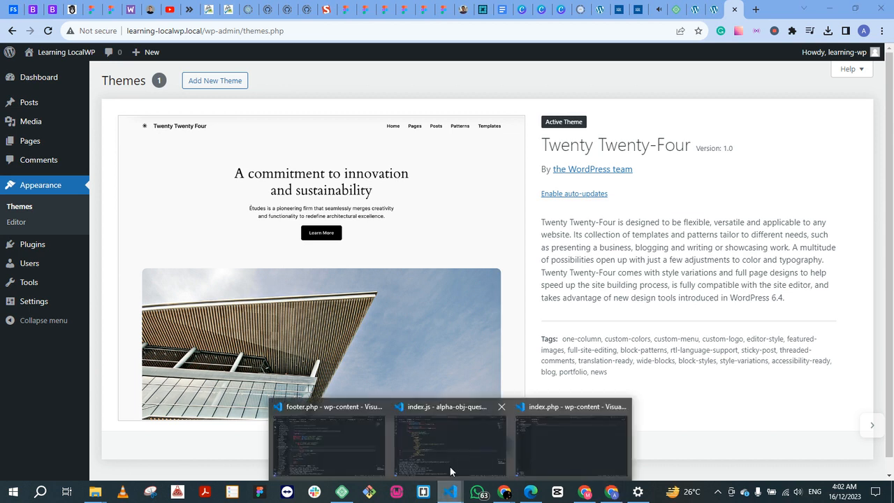
pyautogui.click(544, 439)
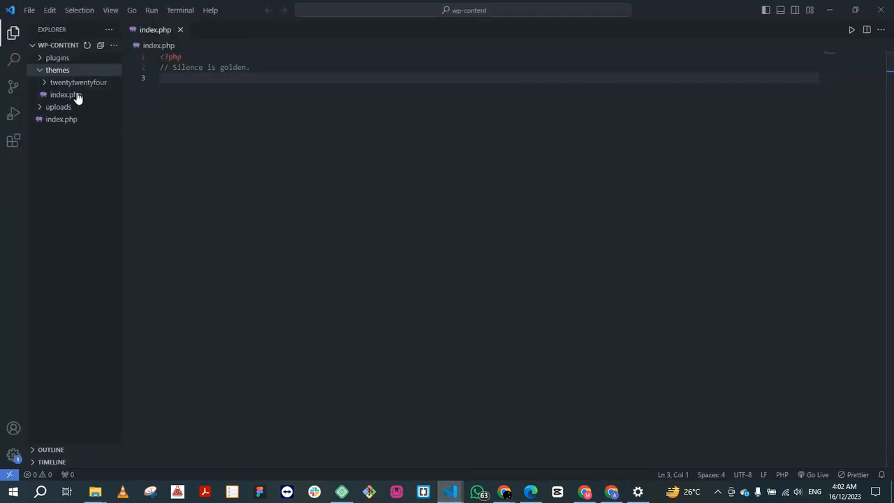
pyautogui.click(46, 85)
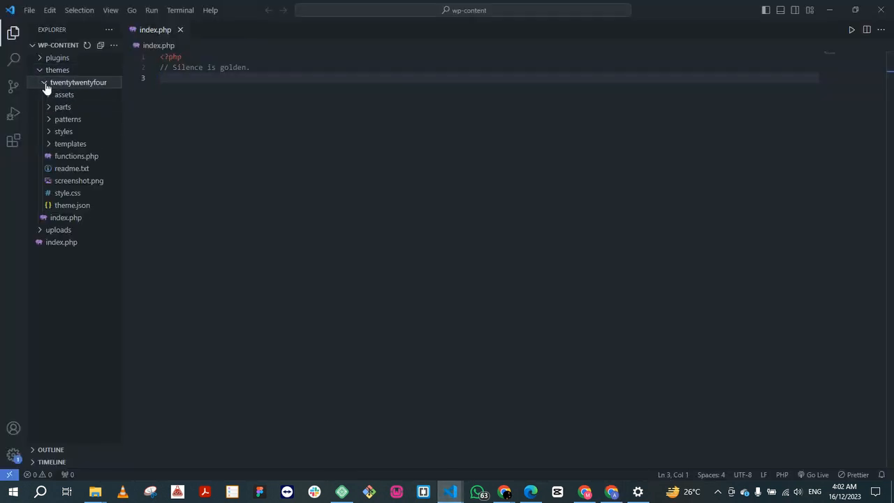
pyautogui.click(46, 86)
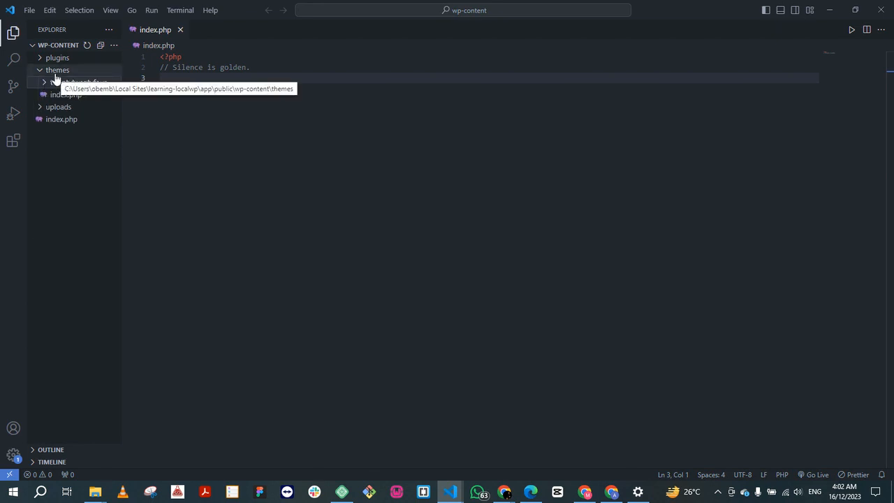
# Step: Check the contents of the plugins folder, switch to the site's WordPress admin in Chrome, and open the Plugins page
pyautogui.click(44, 59)
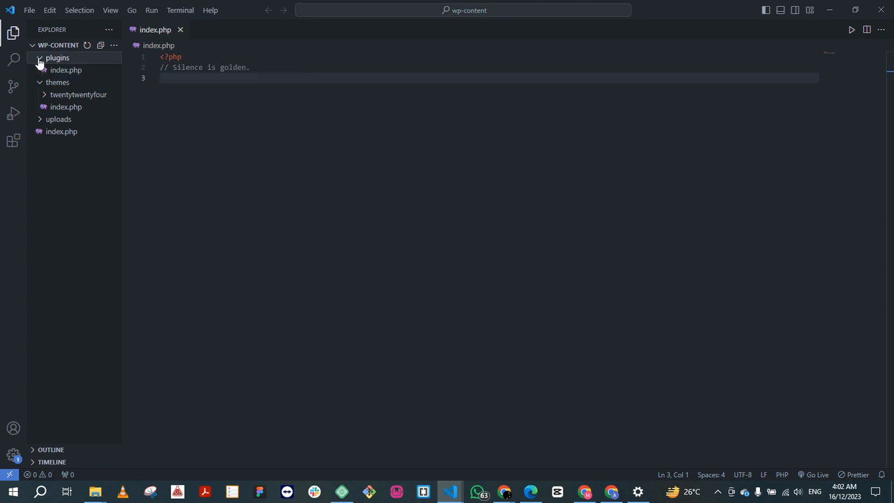
pyautogui.click(39, 60)
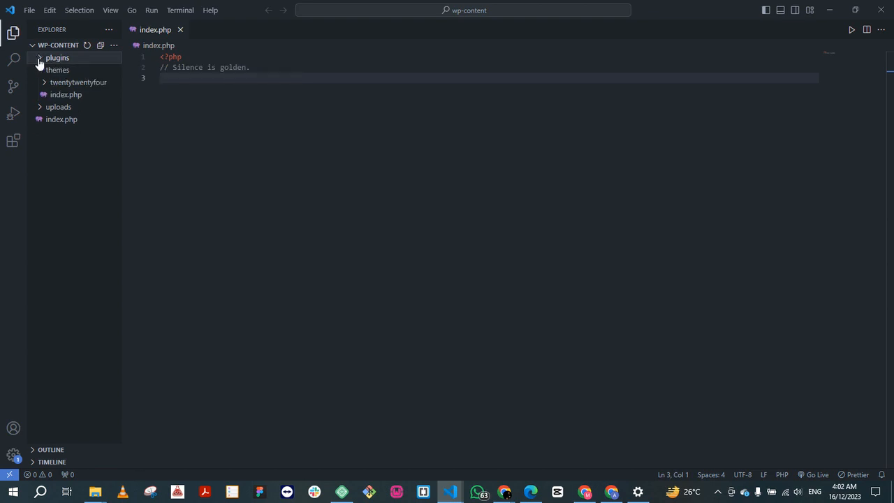
pyautogui.click(341, 492)
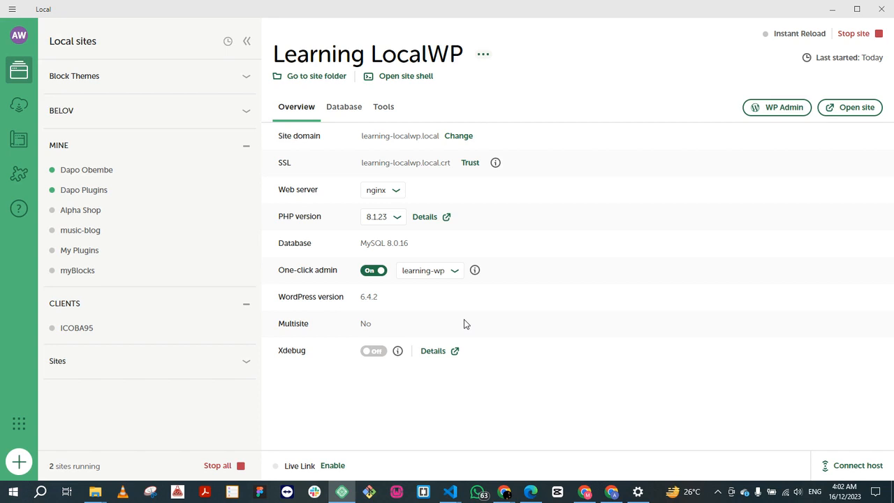
pyautogui.click(612, 492)
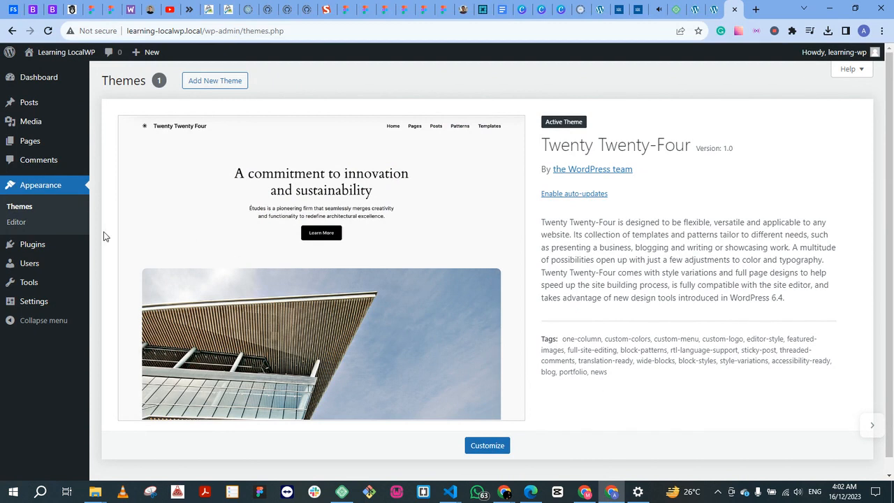
pyautogui.click(40, 245)
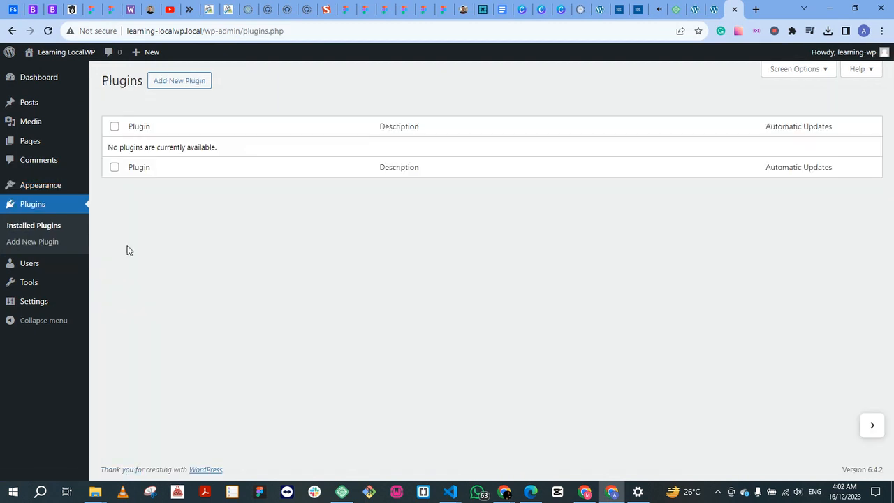
# Step: Search the Add Plugins directory for Elementor, review the matching plugins, and clear the search
pyautogui.click(188, 82)
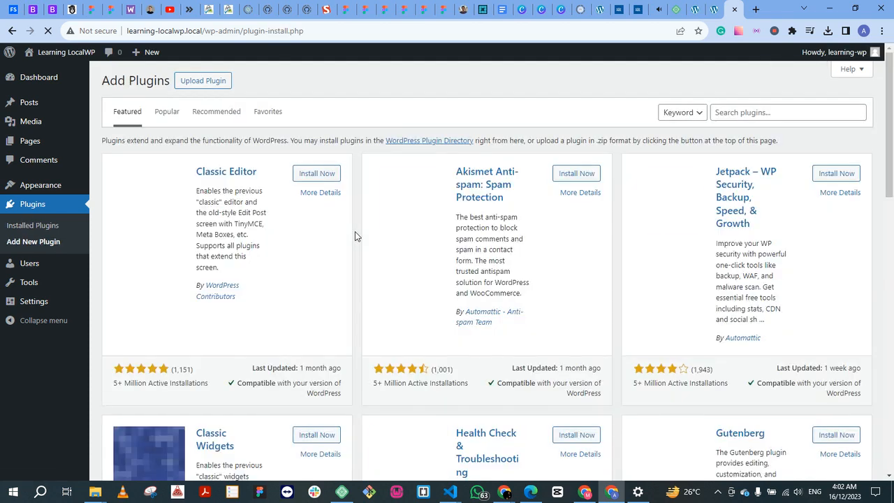
pyautogui.click(795, 112)
pyautogui.write('Elemet')
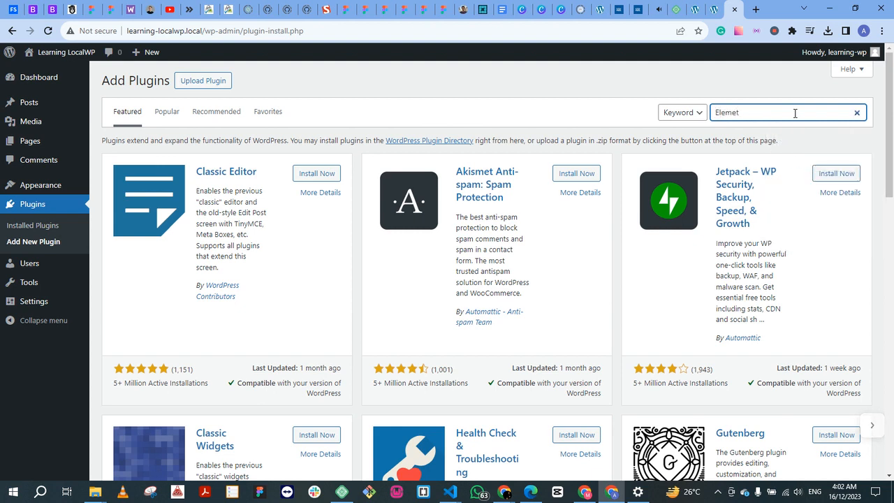
pyautogui.press('BackSpace')
pyautogui.write('ntor')
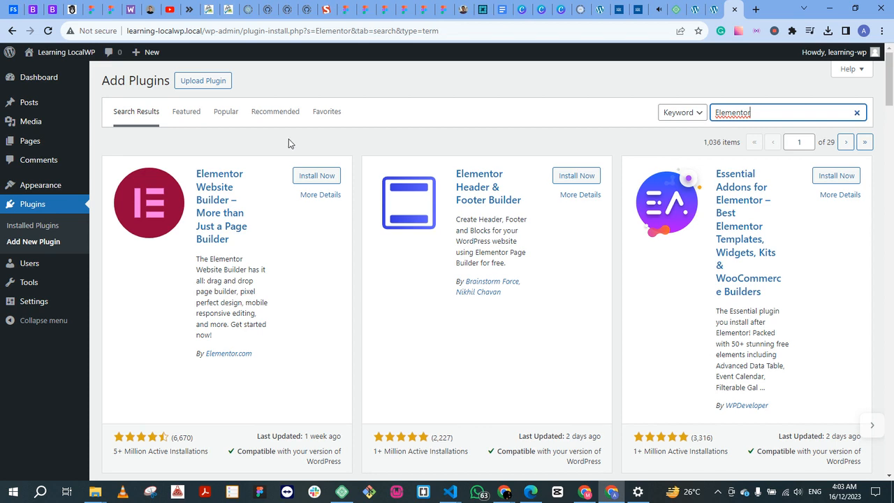
pyautogui.click(857, 113)
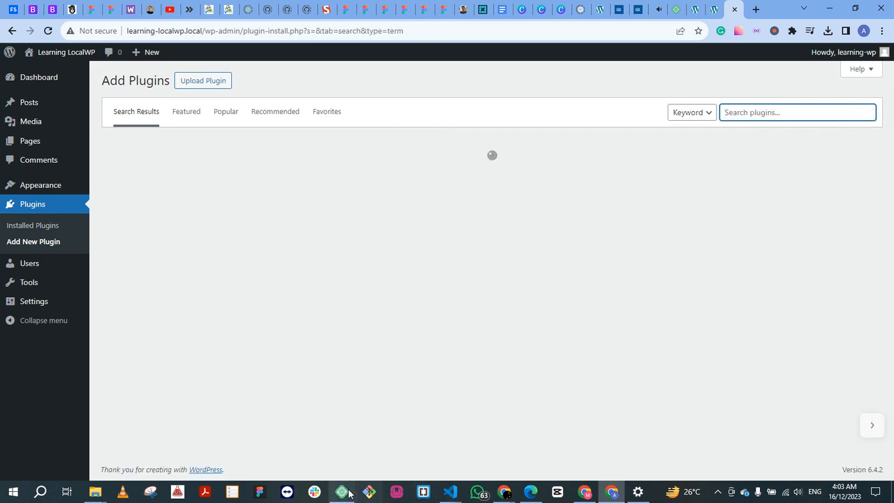
# Step: Switch to Local, view the account options, enable the Live Link for the Learning LocalWP site, and copy its address
pyautogui.click(349, 493)
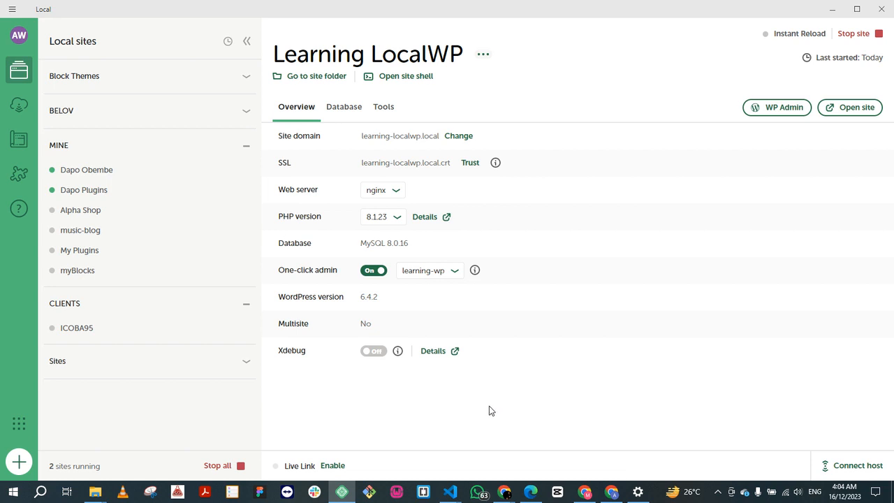
pyautogui.click(19, 39)
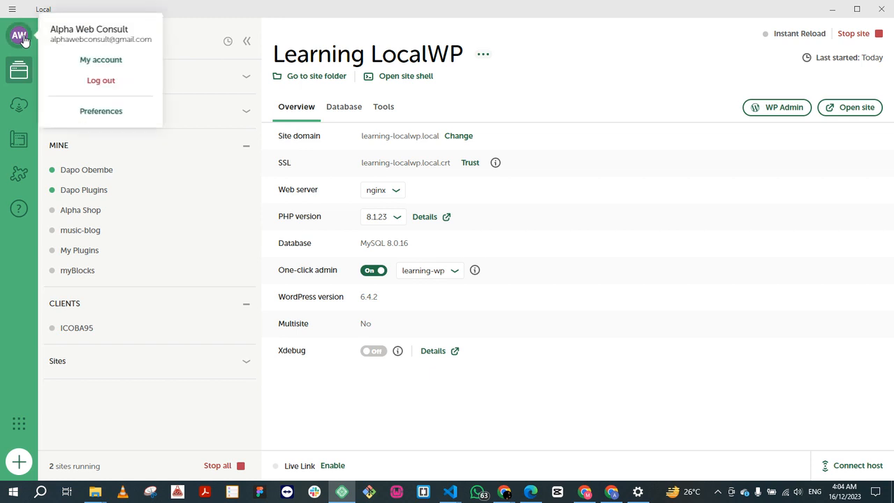
pyautogui.click(23, 38)
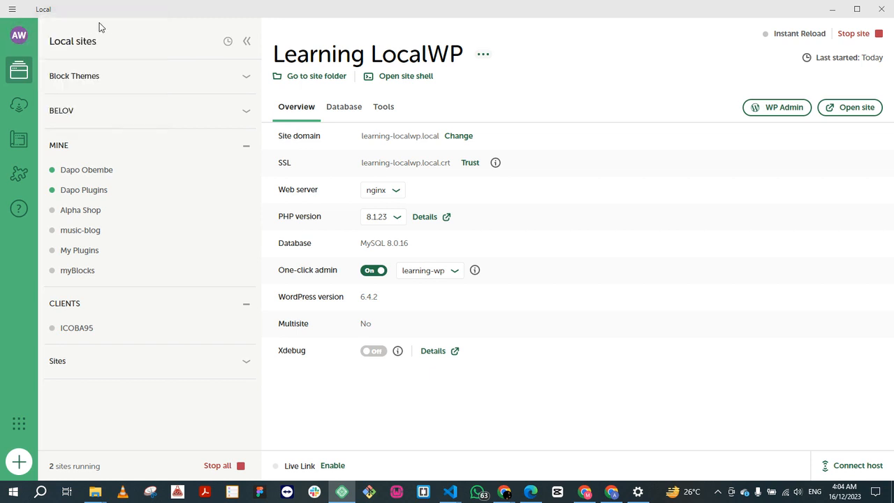
pyautogui.click(332, 466)
pyautogui.click(317, 466)
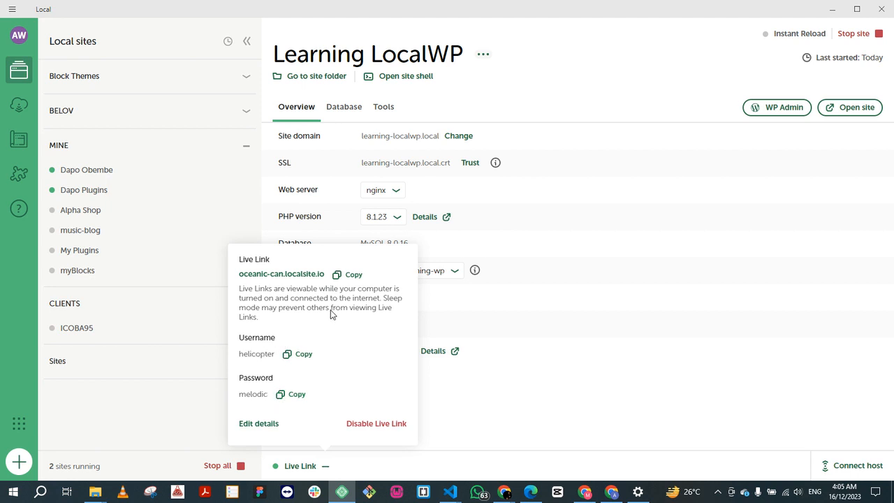
pyautogui.click(340, 276)
# Step: Open the Live Link address, sign in with the Live Link username and password, and save the login in the browser
pyautogui.click(302, 275)
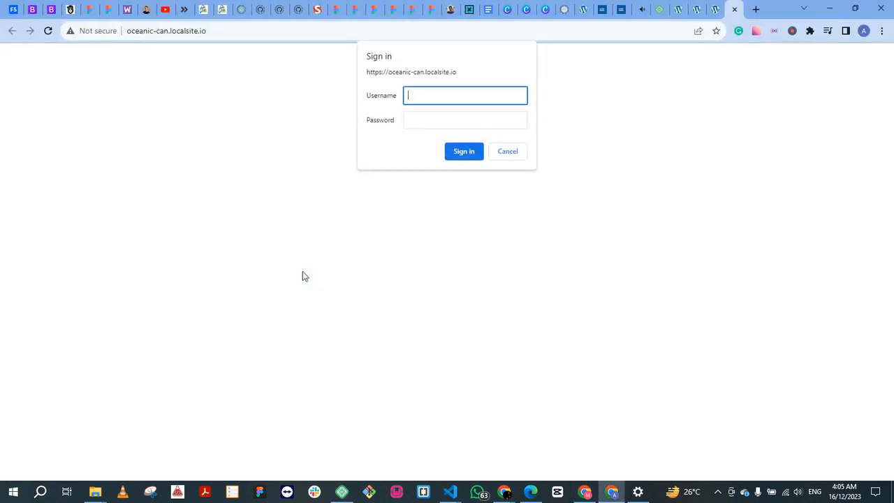
pyautogui.write('helicopter')
pyautogui.click(432, 120)
pyautogui.write('•••••••')
pyautogui.click(466, 152)
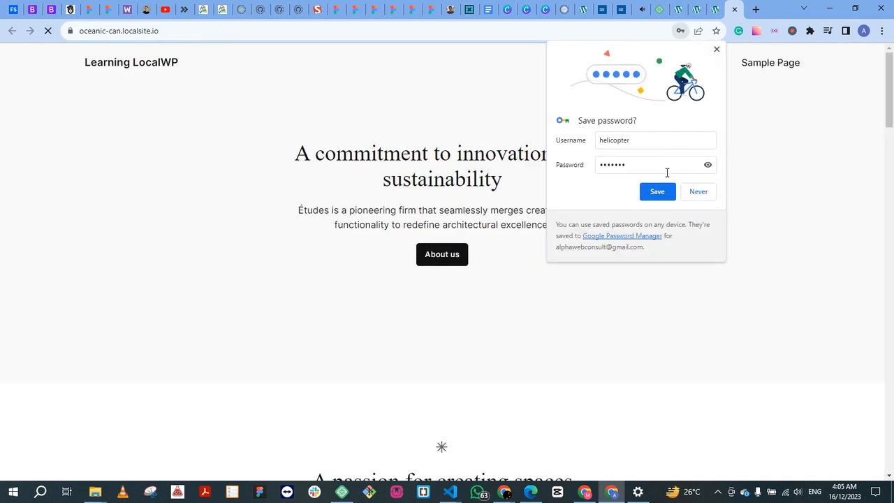
pyautogui.click(656, 192)
# Step: Review the sections of the Learning LocalWP homepage served through the Live Link and return to its beginning
pyautogui.scroll(-1, 232, 210)
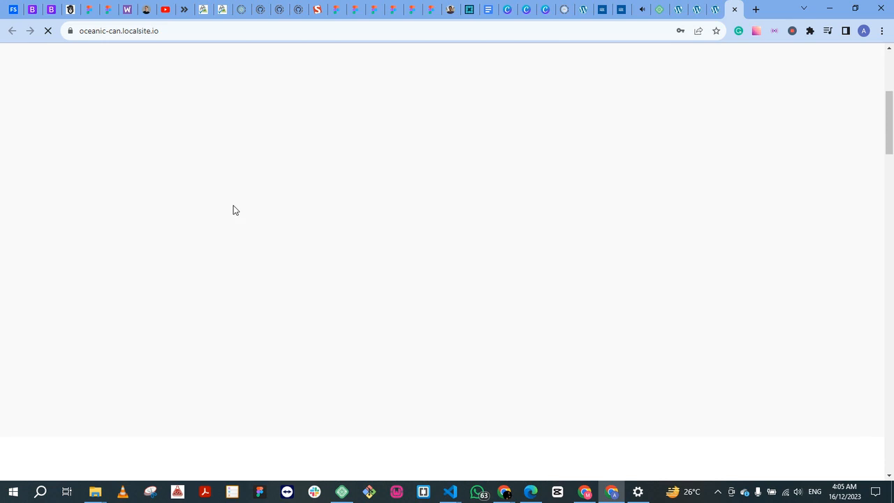
pyautogui.scroll(-10, 265, 216)
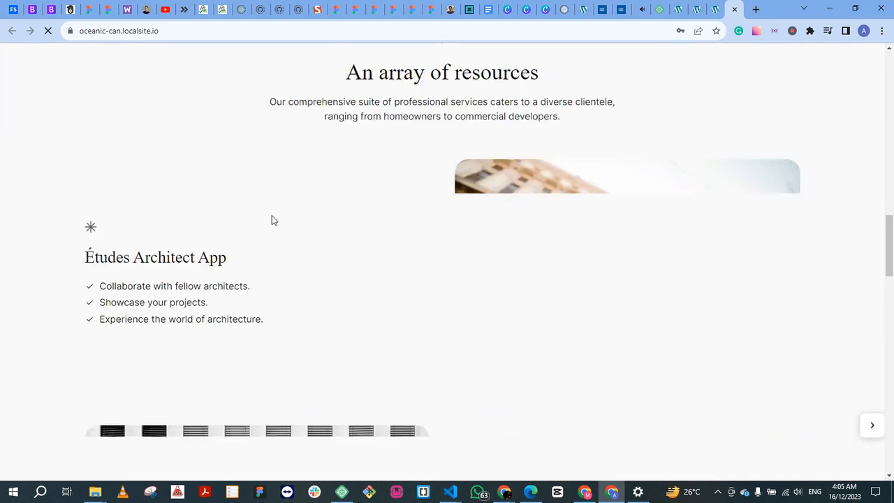
pyautogui.scroll(-5, 281, 218)
pyautogui.scroll(10, 283, 221)
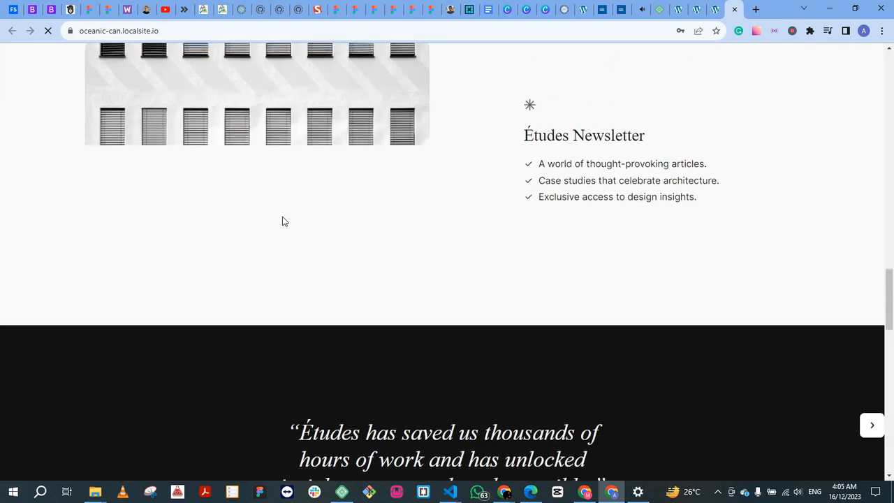
pyautogui.scroll(10, 283, 222)
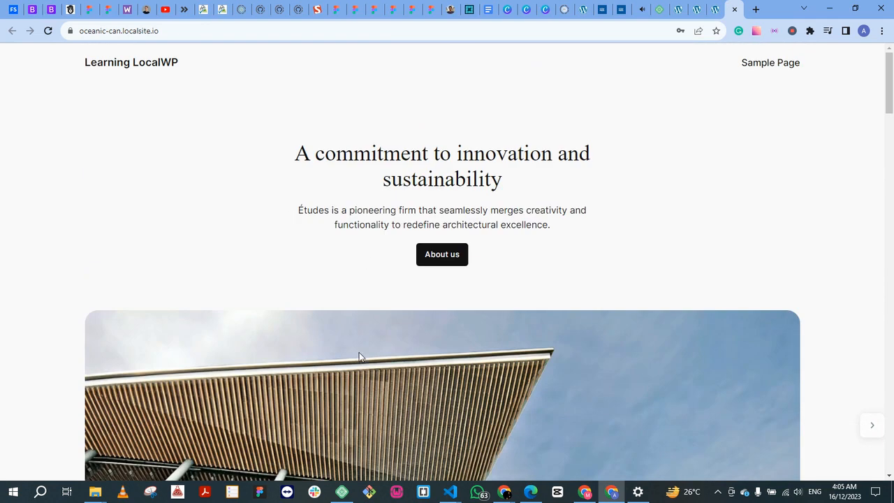
# Step: Switch to Local, and from there to the site's wp-content window in Visual Studio Code
pyautogui.click(340, 493)
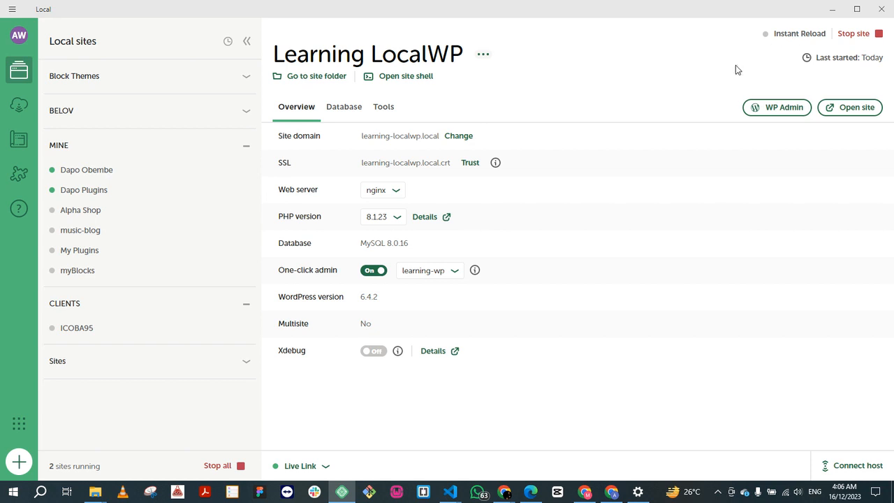
pyautogui.moveTo(450, 493)
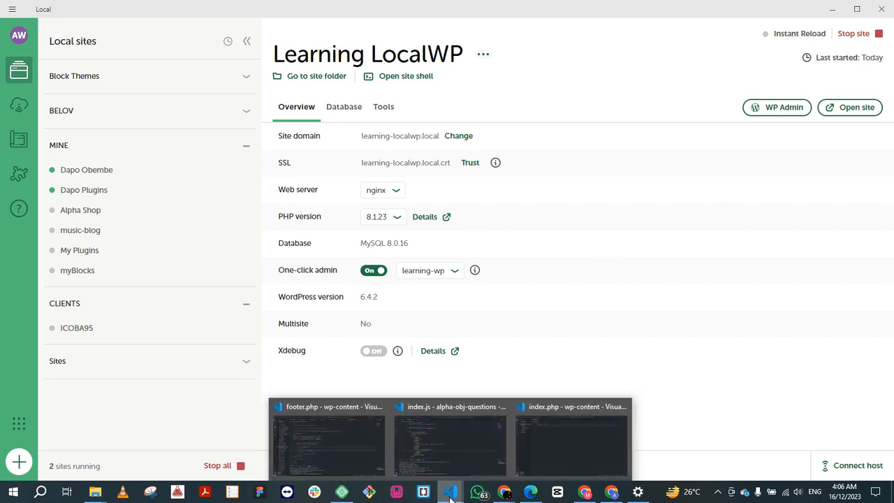
pyautogui.click(561, 452)
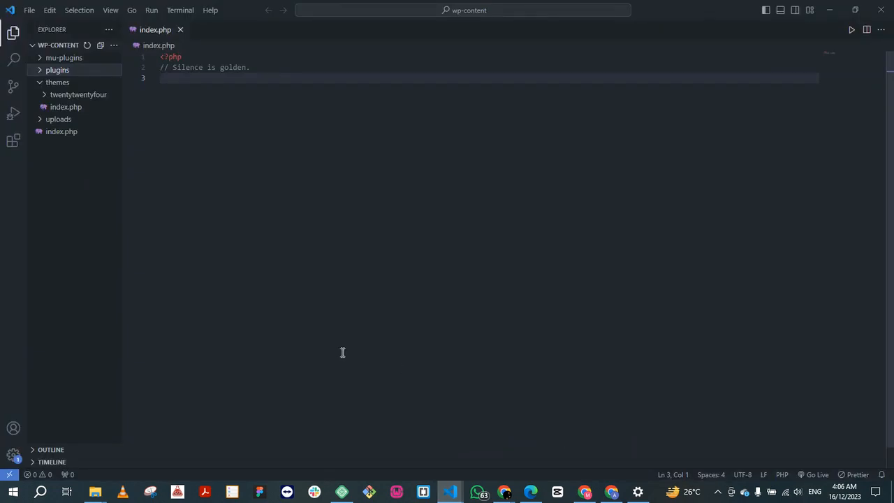
# Step: Switch to Chrome, visit the site's front page from the WordPress admin, and examine its local address
pyautogui.click(612, 492)
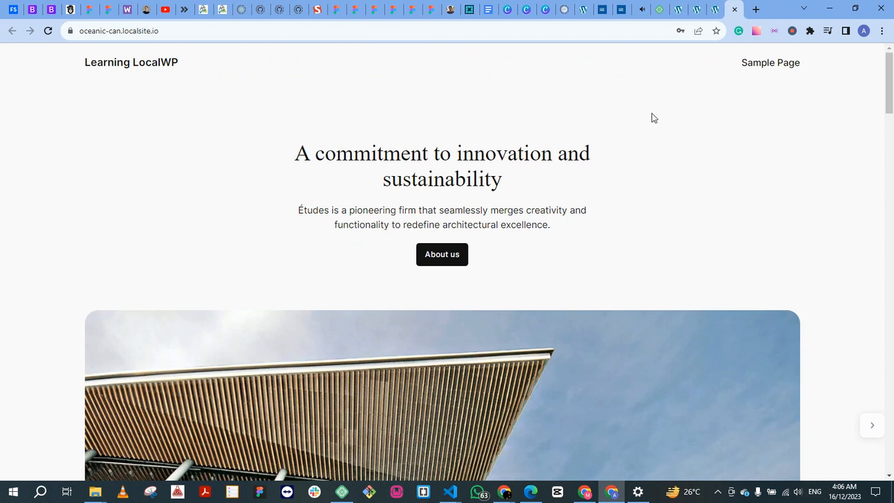
pyautogui.click(716, 9)
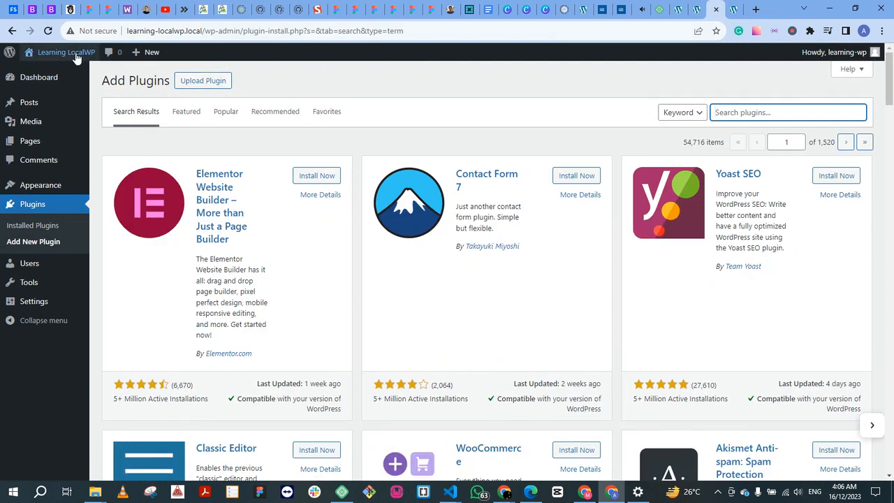
pyautogui.click(45, 74)
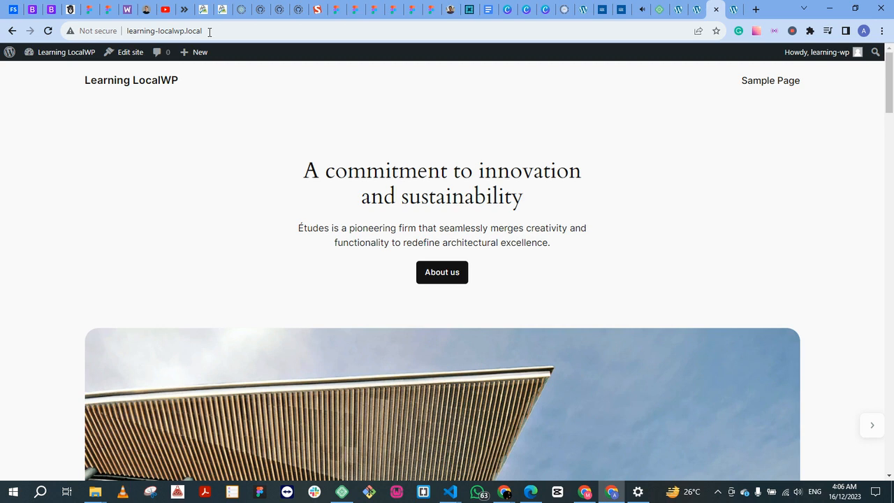
pyautogui.click(209, 31)
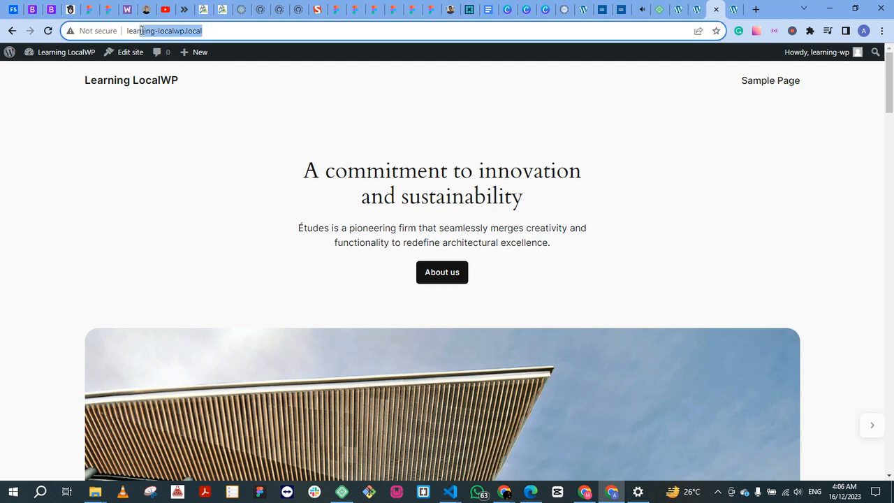
pyautogui.click(219, 32)
pyautogui.click(207, 31)
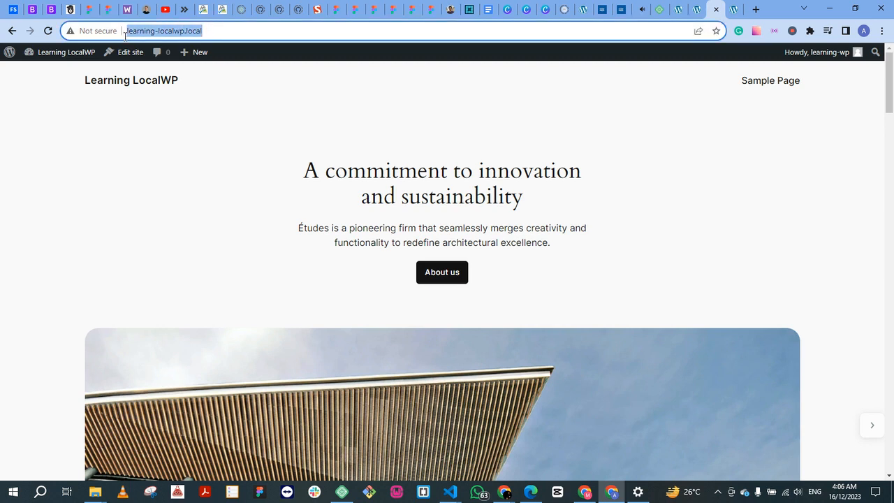
pyautogui.click(226, 28)
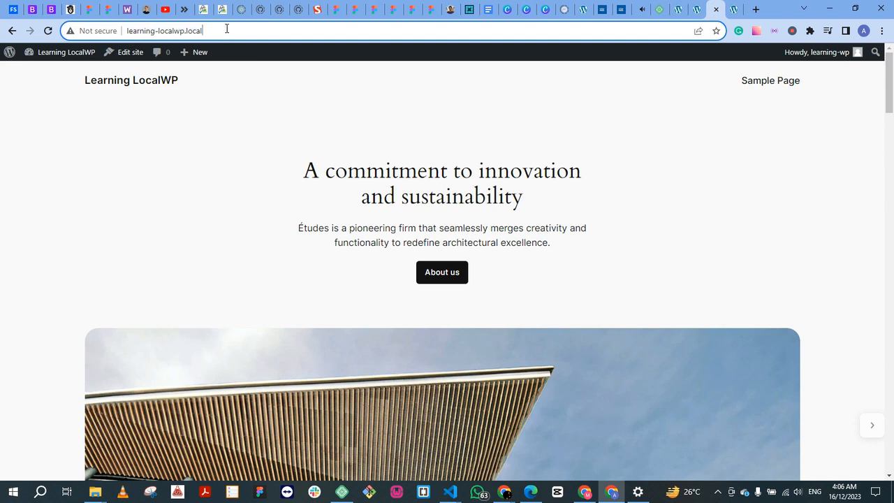
# Step: Return to the Live Link tab and highlight its public address for comparison with the local one
pyautogui.click(733, 10)
pyautogui.moveTo(208, 33); pyautogui.dragTo(77, 31)
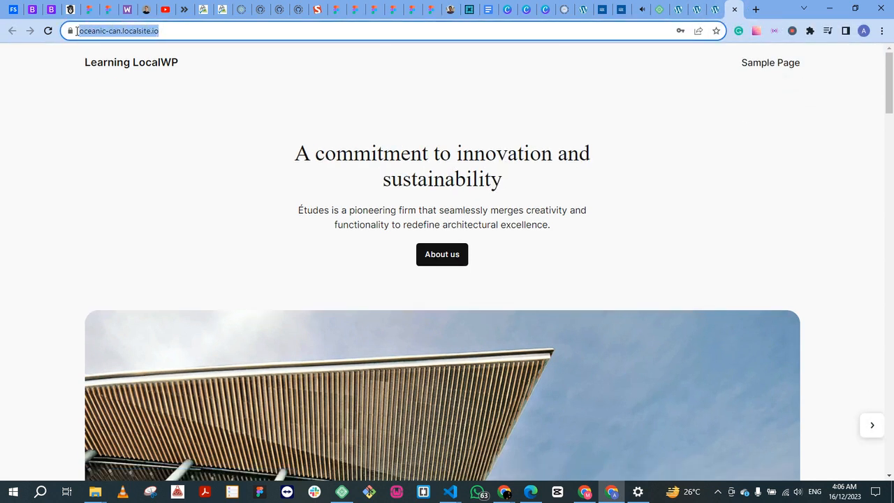
pyautogui.click(198, 60)
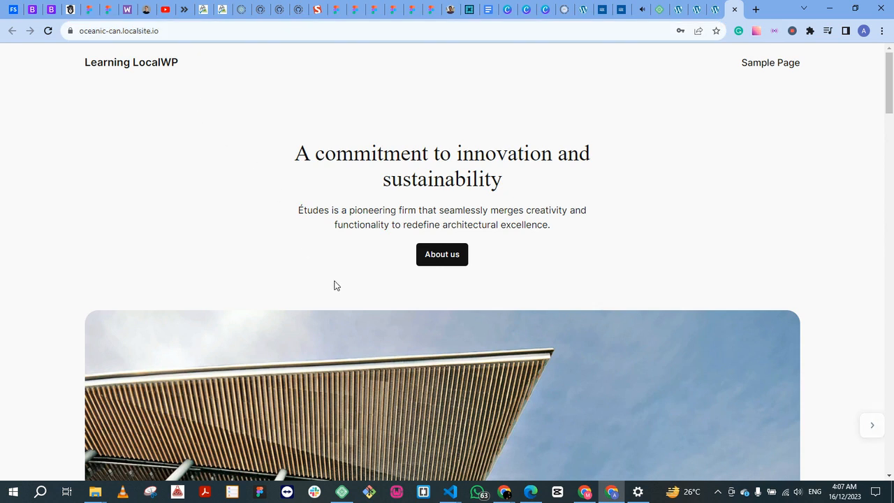
pyautogui.moveTo(170, 30); pyautogui.dragTo(80, 30)
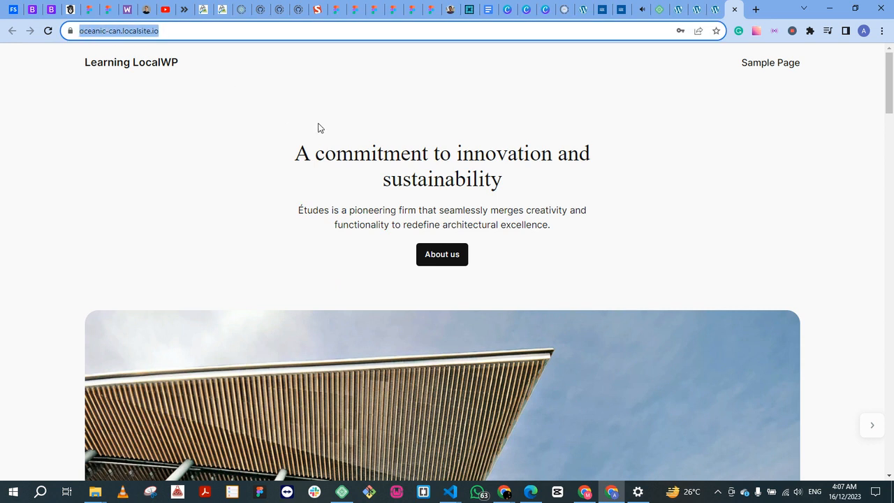
# Step: Check the Learning LocalWP site in Local, and switch back to Chrome to view the localwp.com homepage
pyautogui.click(341, 492)
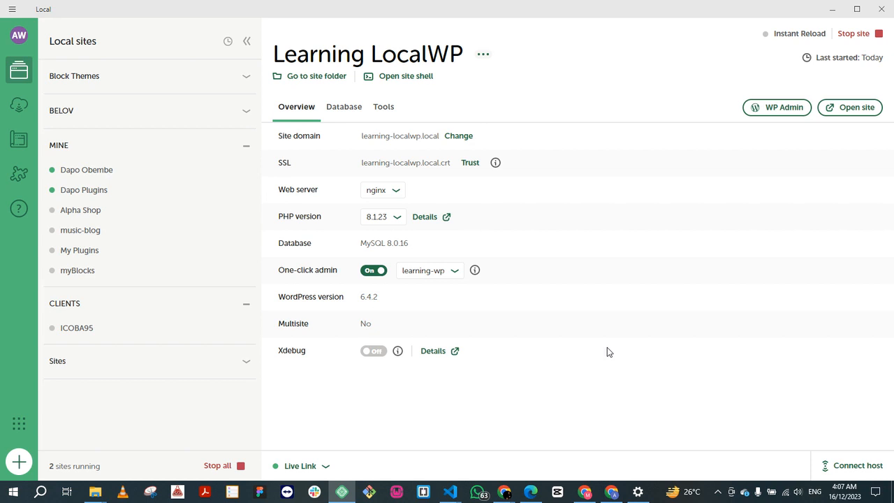
pyautogui.click(611, 491)
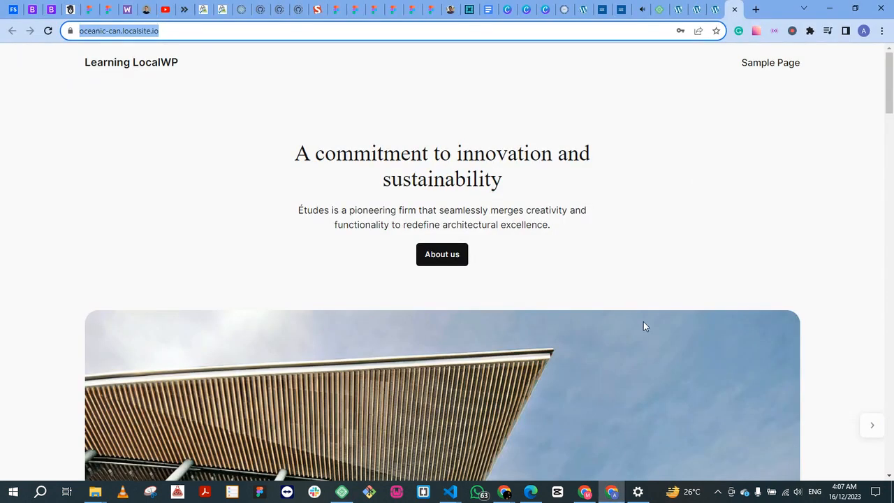
pyautogui.click(655, 9)
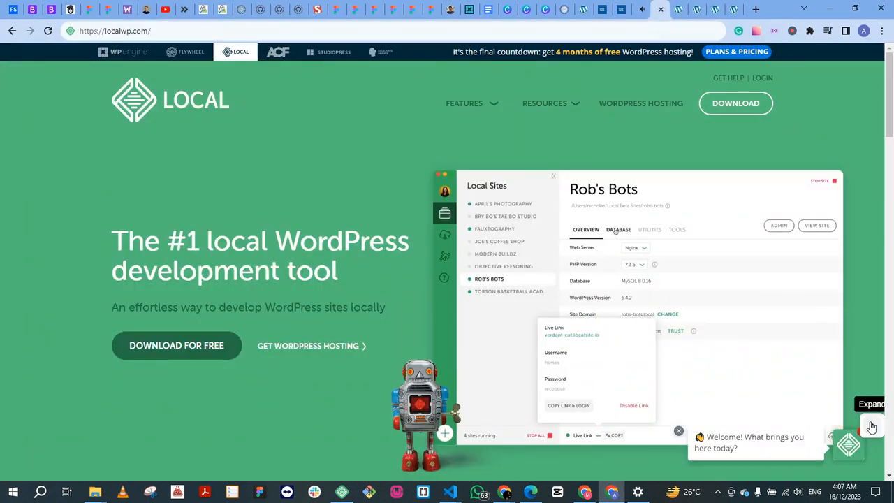